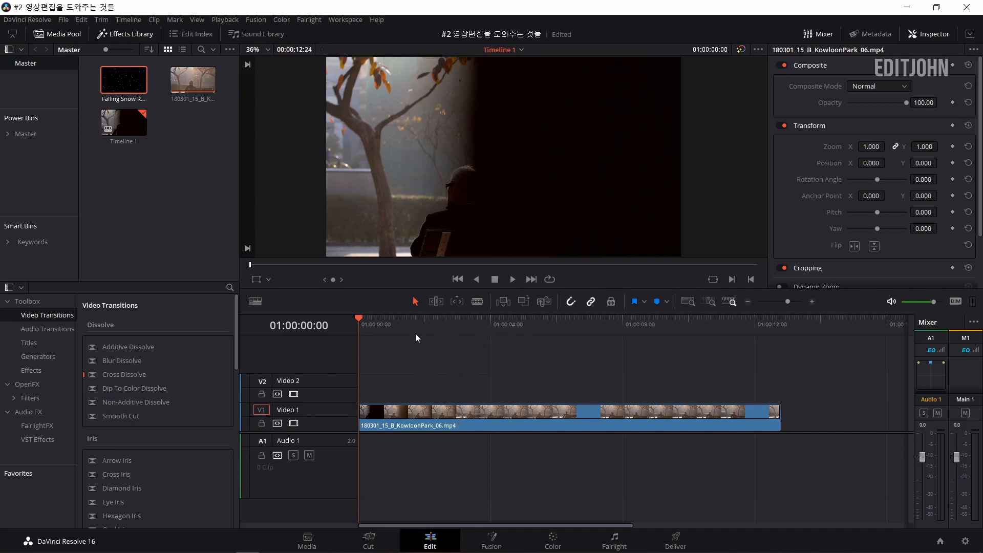
Place the Falling Snow overlay clip on Video 3 at the timeline start and set its composite mode to Add.
{"action": "left_click_drag", "start_coordinate": [126, 87], "coordinate": [358, 367]}
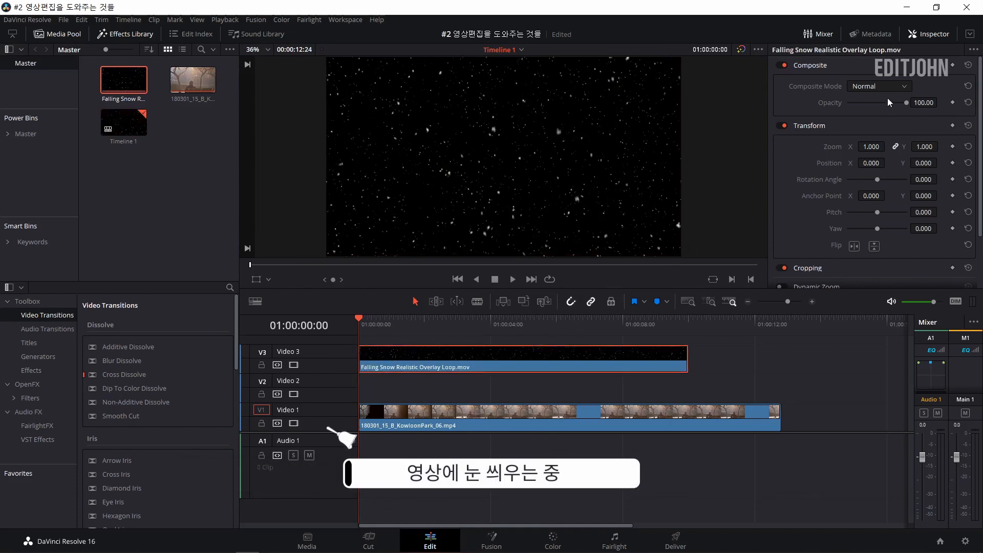
{"action": "left_click", "coordinate": [874, 88]}
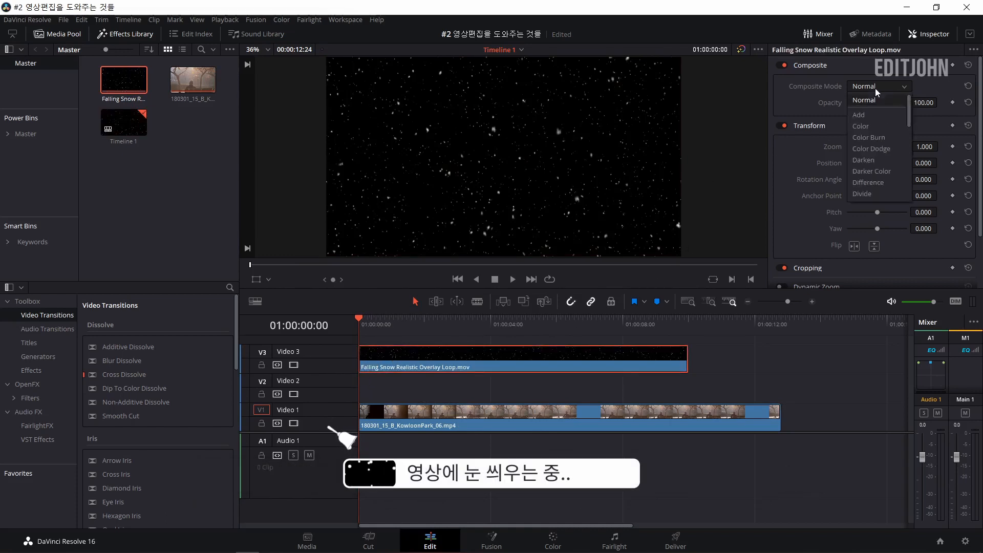
{"action": "left_click", "coordinate": [882, 125]}
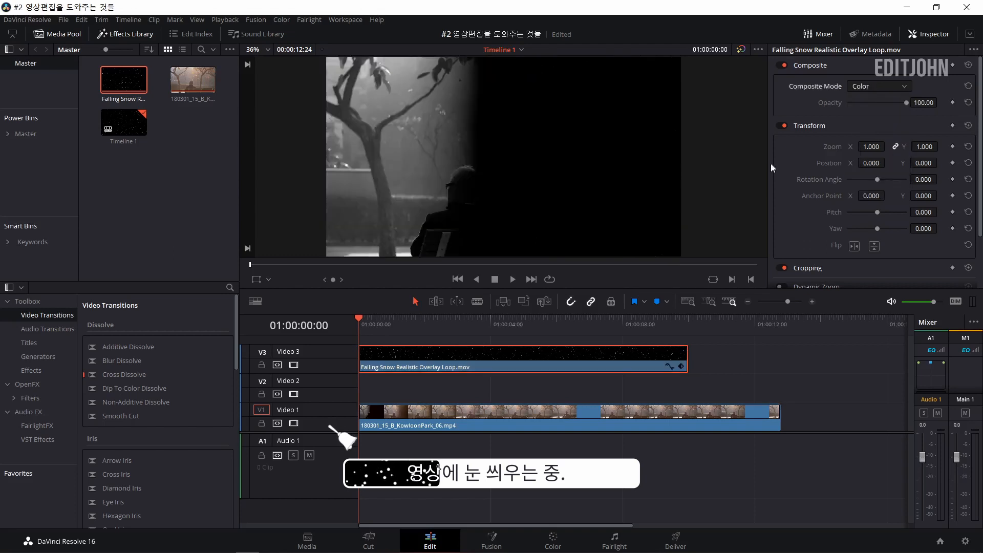
{"action": "left_click", "coordinate": [889, 87]}
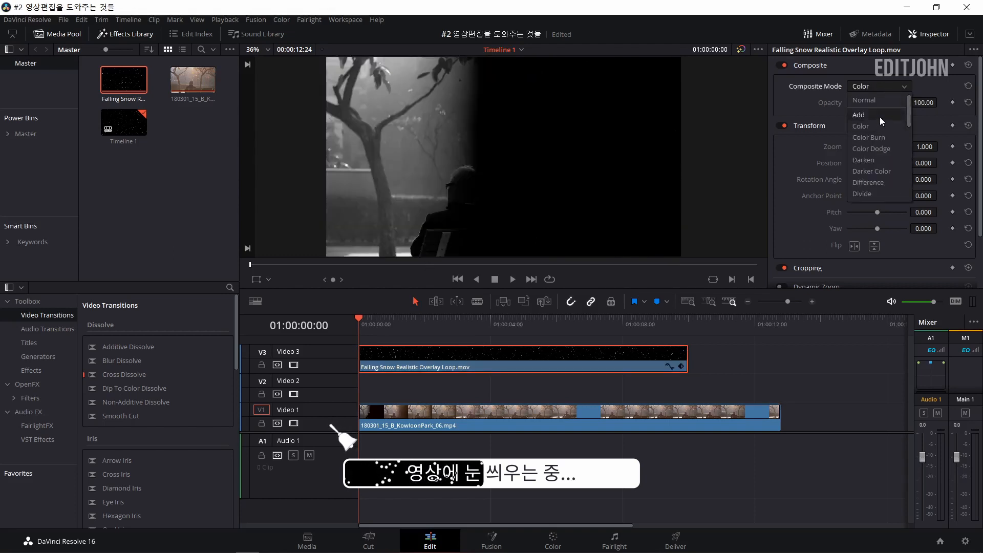
{"action": "left_click", "coordinate": [879, 117]}
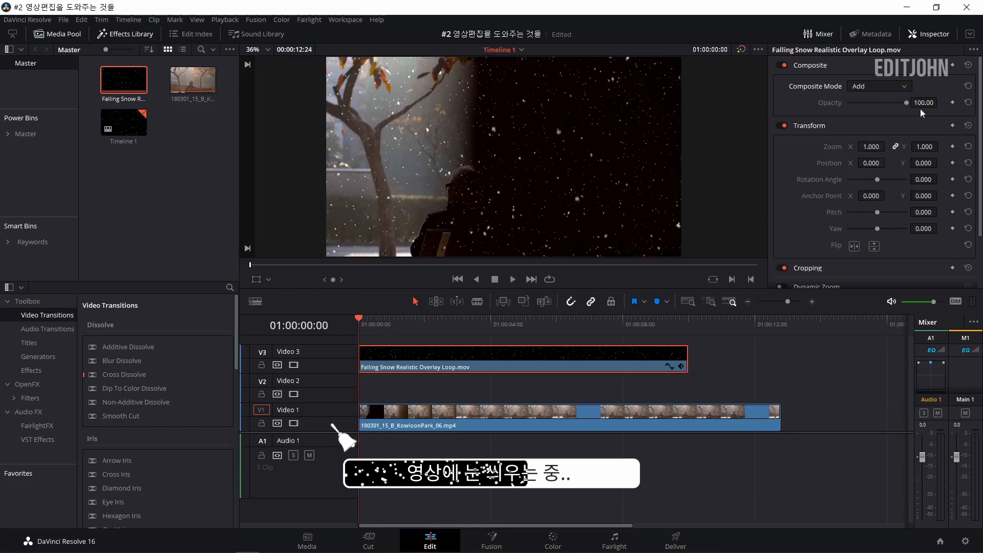
{"action": "key", "text": "space"}
{"action": "key", "text": "space"}
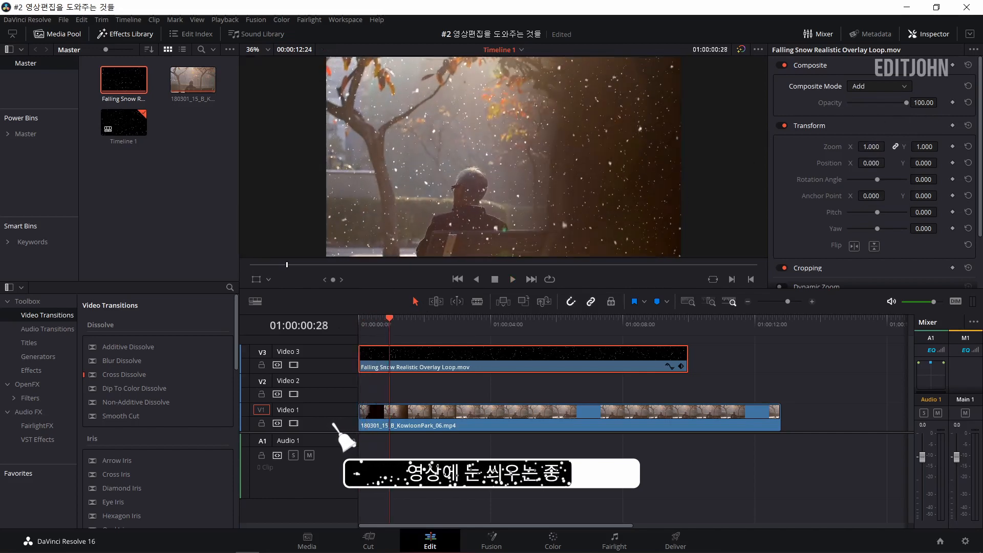
Set the opacity of the falling snow overlay to 50.
{"action": "left_click", "coordinate": [926, 103]}
{"action": "double_click", "coordinate": [926, 103]}
{"action": "type", "text": "50"}
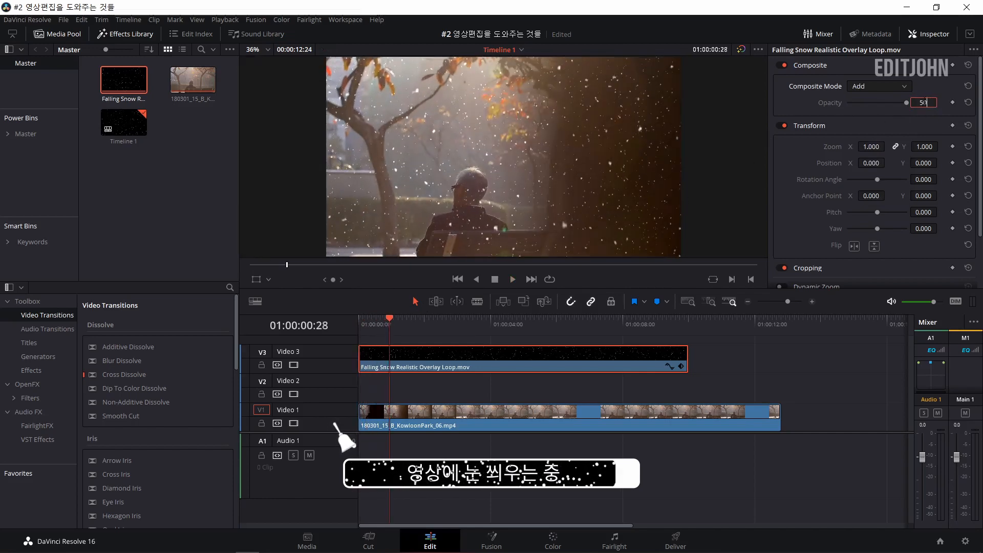
{"action": "key", "text": "Return"}
Play the timeline from the start to check how the snow overlay looks on the park footage.
{"action": "key", "text": "Home"}
{"action": "key", "text": "space"}
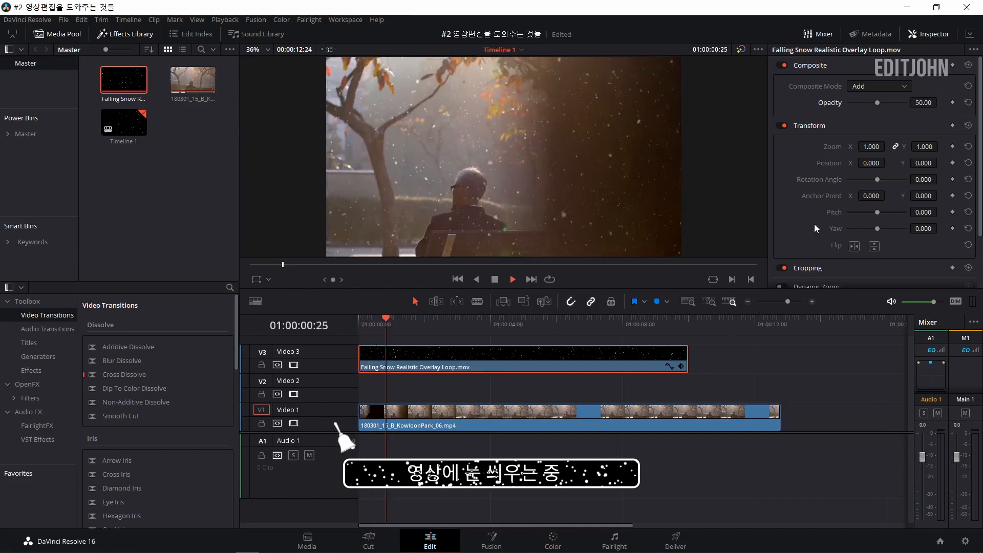
{"action": "key", "text": "space"}
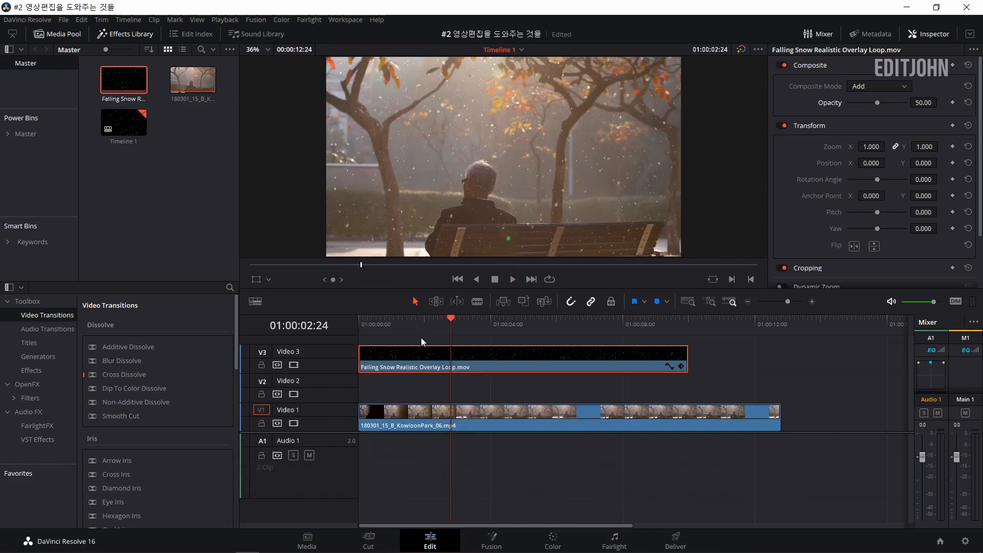
{"action": "left_click_drag", "start_coordinate": [413, 324], "coordinate": [357, 319]}
{"action": "key", "text": "space"}
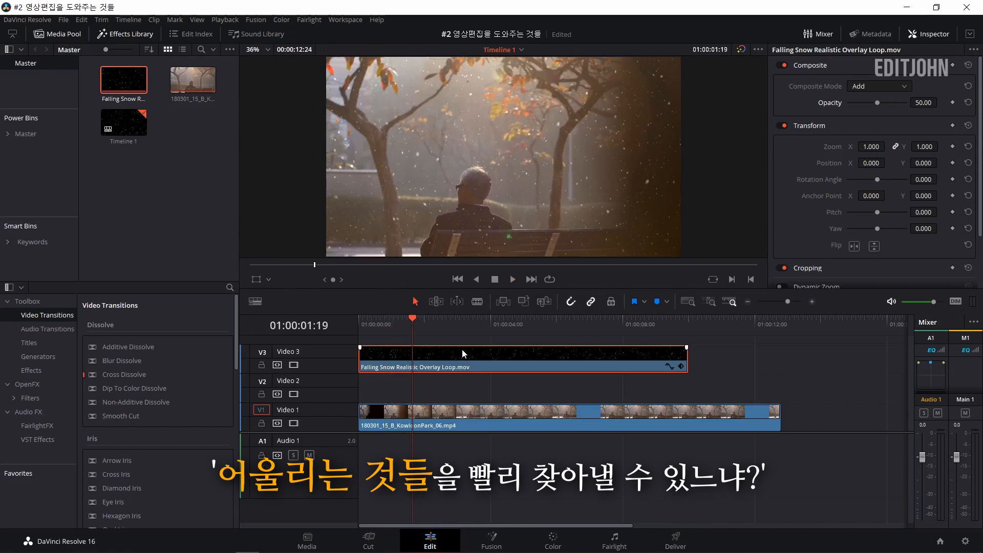
{"action": "key", "text": "space"}
{"action": "key", "text": "Home"}
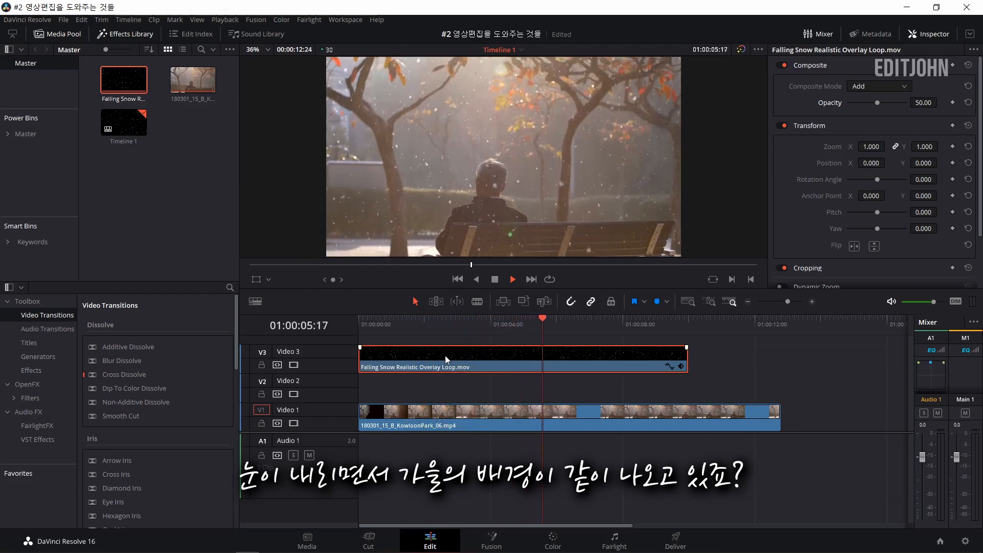
{"action": "key", "text": "space"}
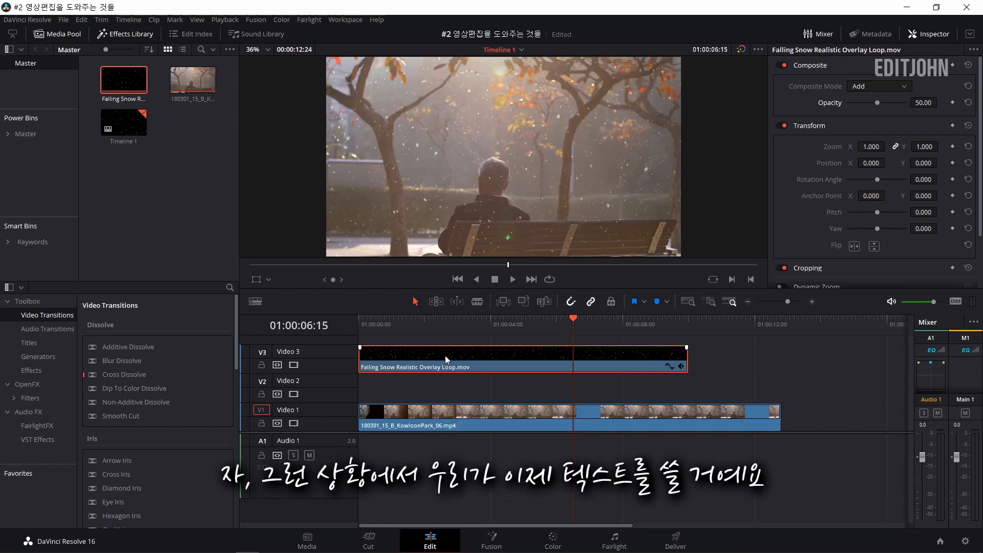
Add a Text+ title on a new track above the snow overlay and clear its default text.
{"action": "left_click", "coordinate": [41, 343]}
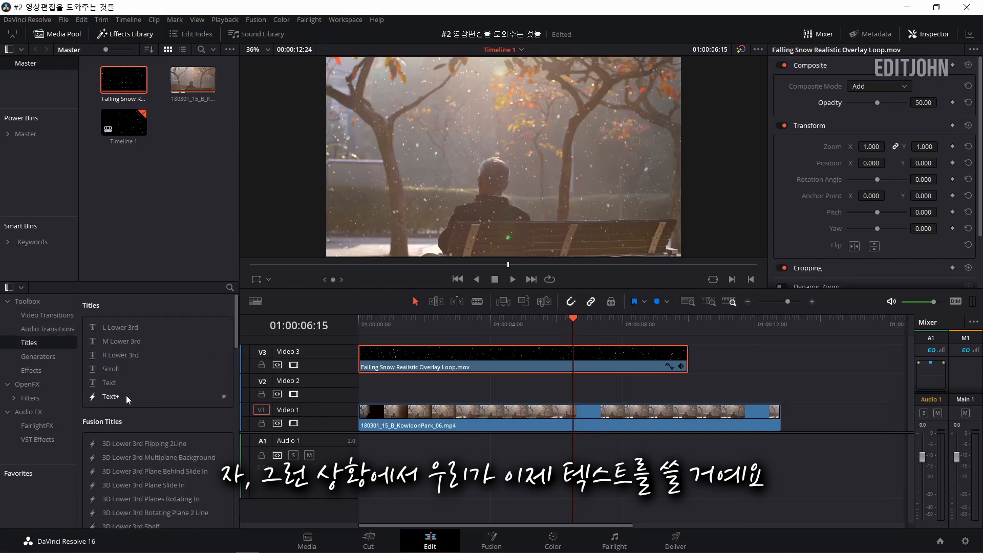
{"action": "left_click_drag", "start_coordinate": [126, 396], "coordinate": [467, 344]}
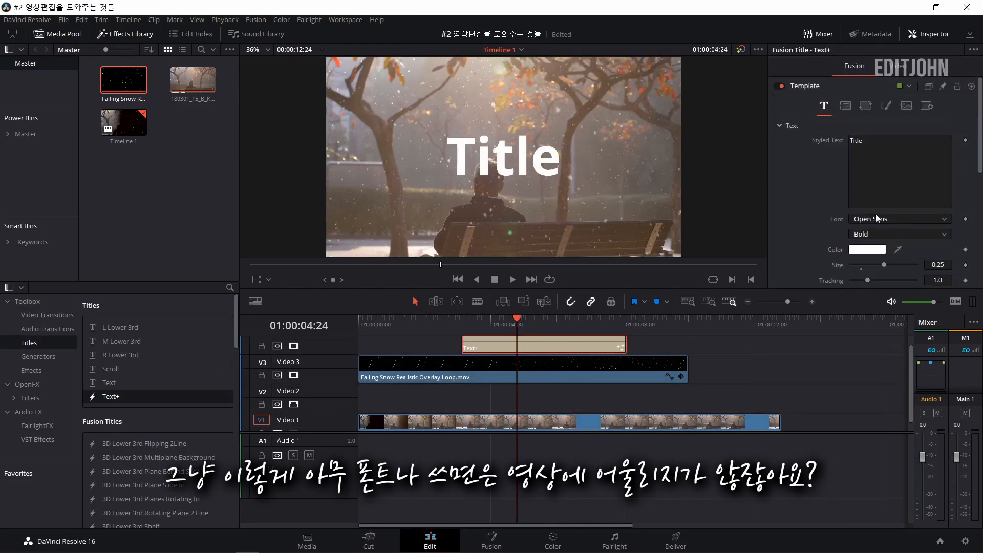
{"action": "left_click", "coordinate": [876, 149]}
{"action": "left_click_drag", "start_coordinate": [866, 142], "coordinate": [827, 141]}
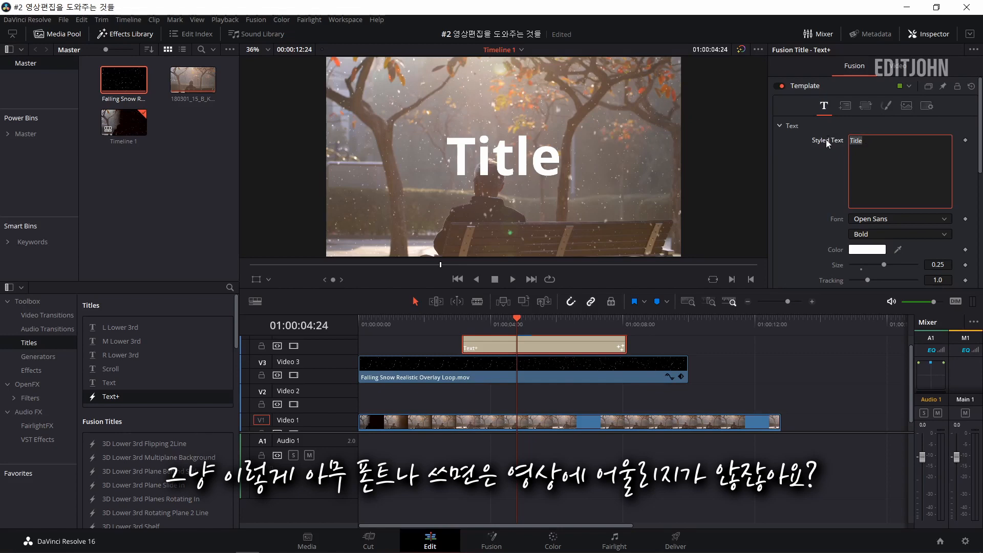
{"action": "key", "text": "BackSpace"}
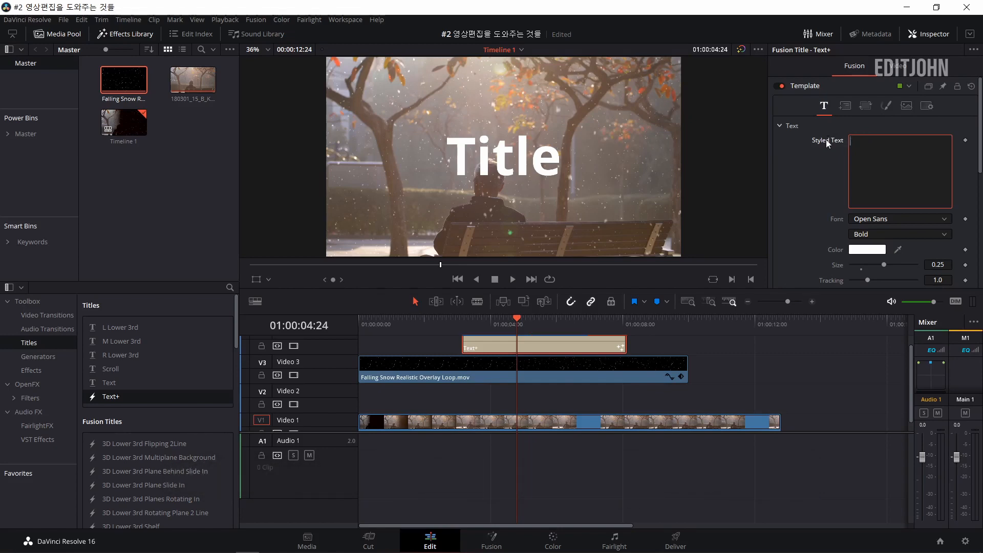
Set the title's font to Black Han Sans.
{"action": "left_click", "coordinate": [898, 222]}
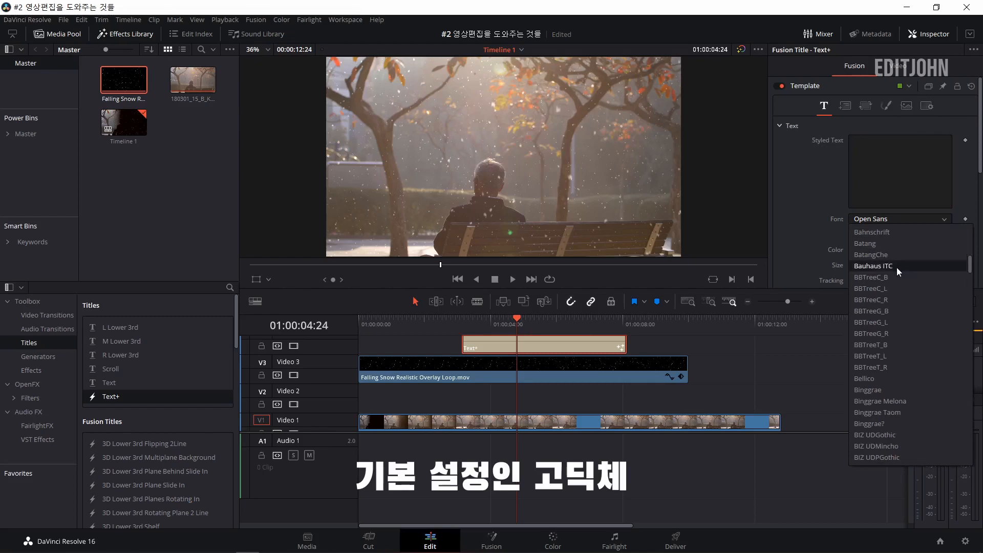
{"action": "scroll", "coordinate": [895, 271], "scroll_direction": "down", "scroll_amount": 3}
{"action": "scroll", "coordinate": [899, 332], "scroll_direction": "down", "scroll_amount": 1}
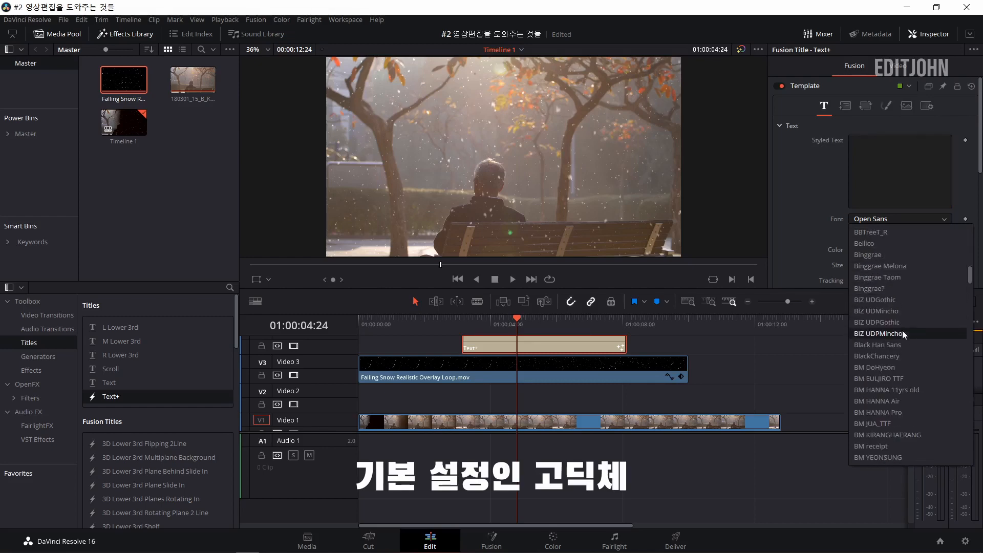
{"action": "left_click", "coordinate": [893, 345]}
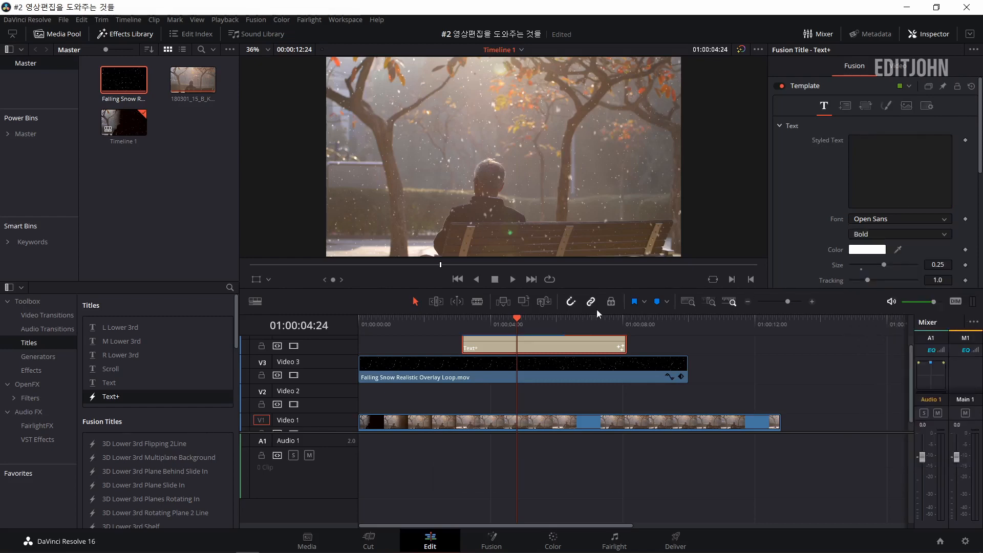
Enter "겨울이 온다" as the title's text and set its size to 0.1.
{"action": "left_click", "coordinate": [494, 319]}
{"action": "left_click", "coordinate": [892, 159]}
{"action": "type", "text": "ㄱㅕ"}
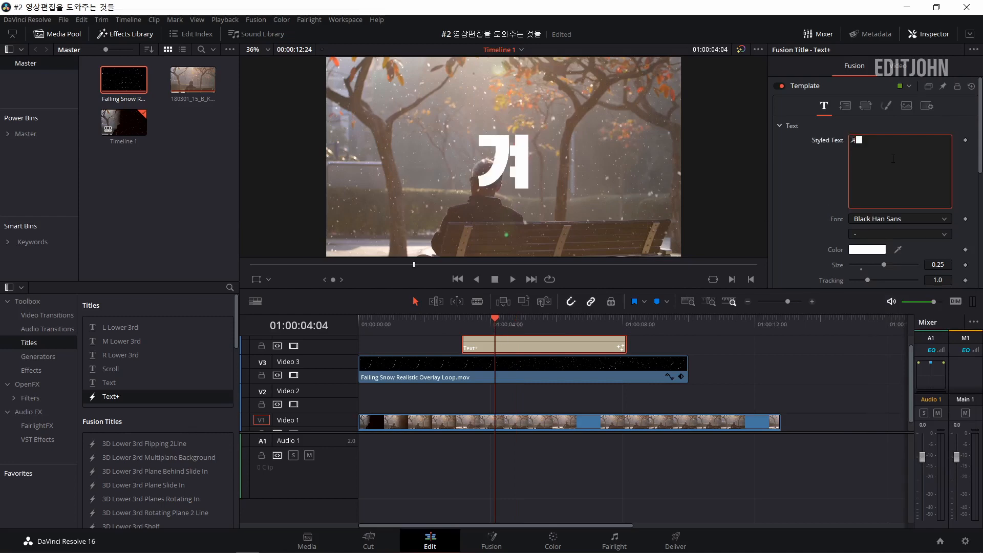
{"action": "type", "text": "울이 온다"}
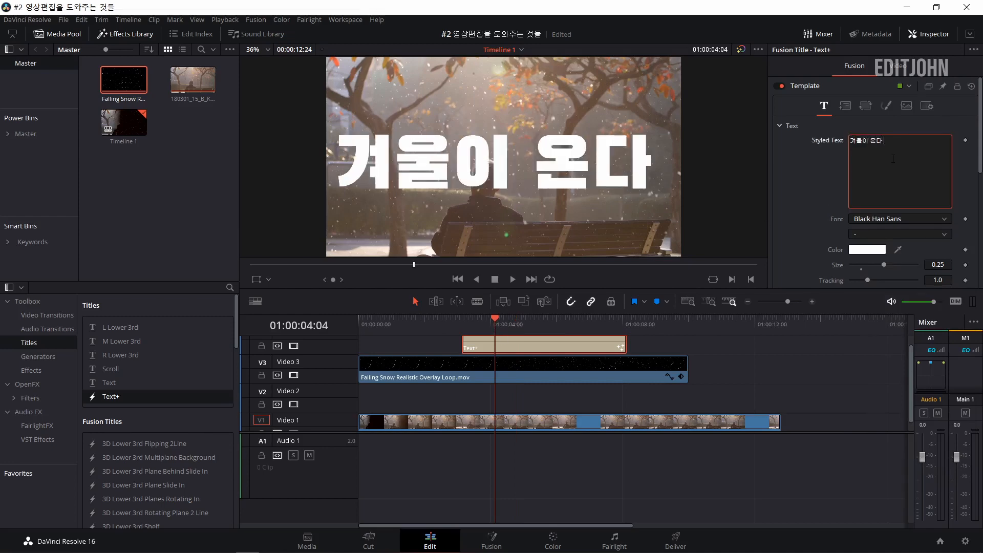
{"action": "double_click", "coordinate": [936, 263]}
{"action": "type", "text": "0.1"}
{"action": "key", "text": "Return"}
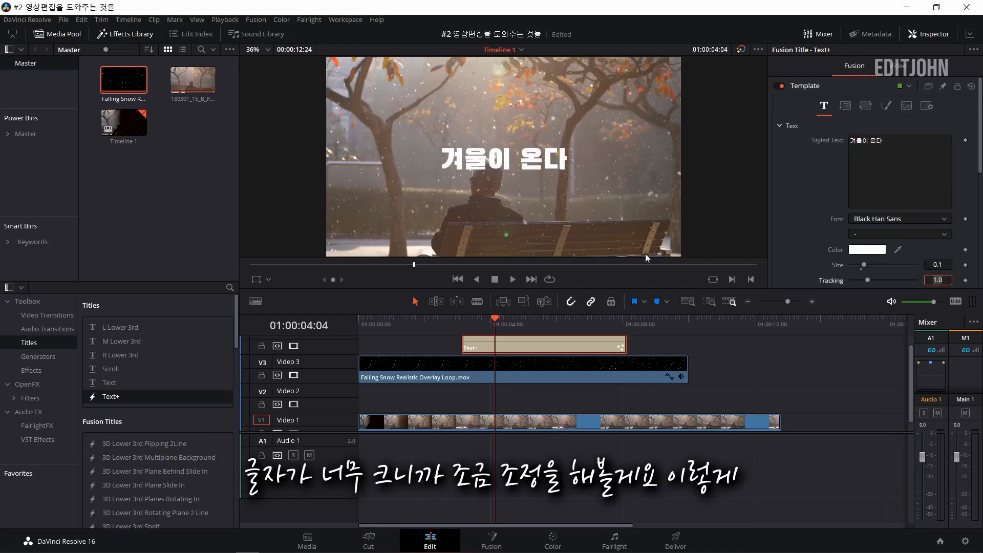
Change the title's font to Binggrae, with the playhead at 01:00:05:17.
{"action": "left_click", "coordinate": [543, 318]}
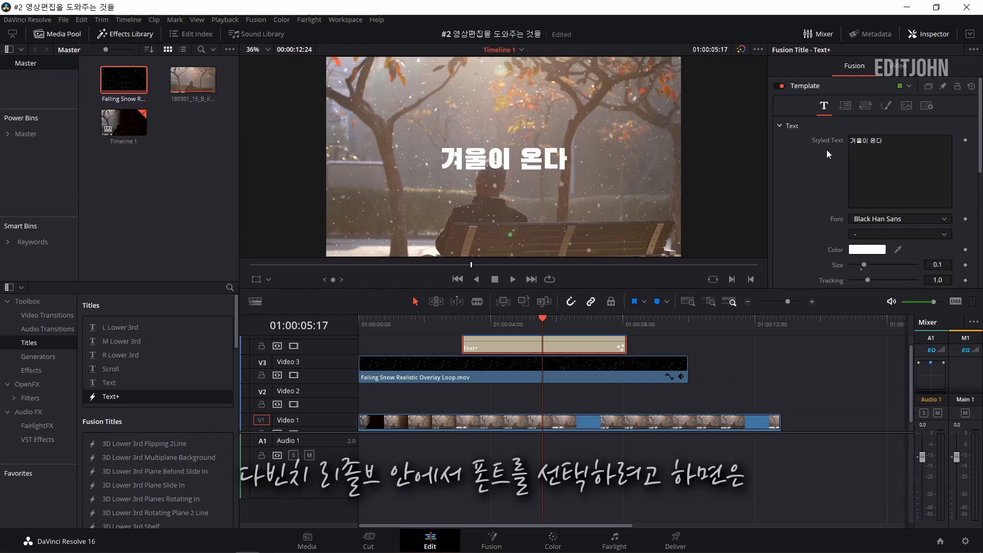
{"action": "left_click", "coordinate": [873, 218]}
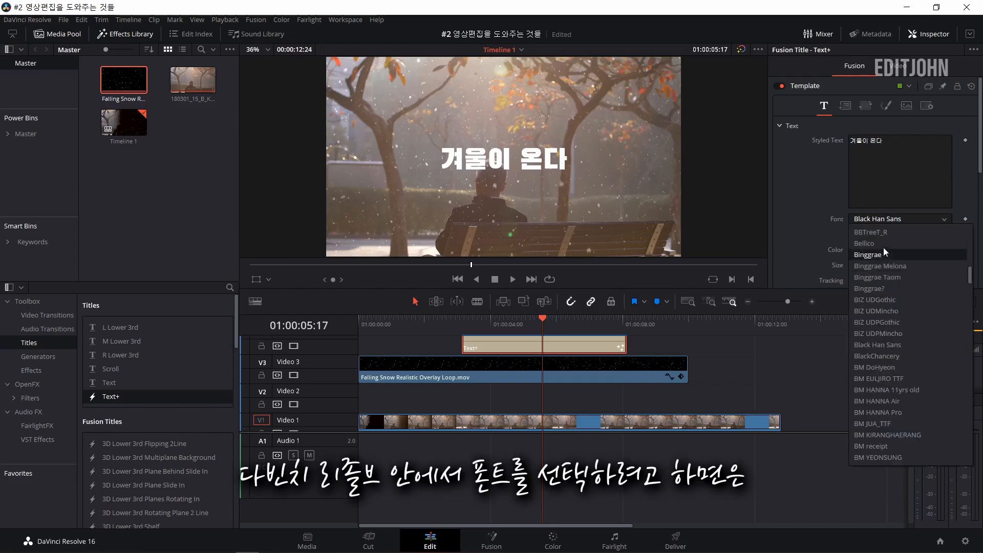
{"action": "left_click", "coordinate": [883, 254]}
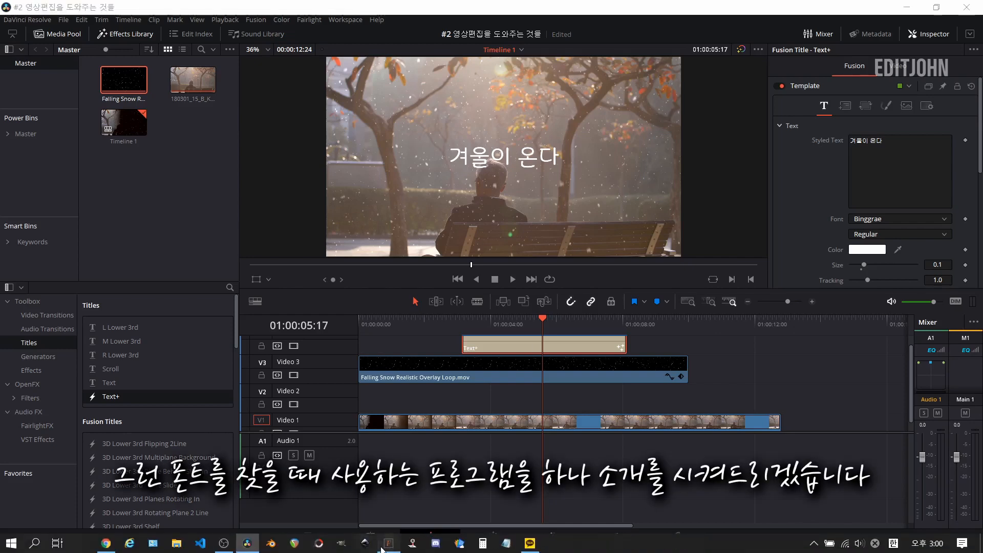
Switch to NexusFont and browse the installed font previews for one that suits the snowy scene.
{"action": "left_click", "coordinate": [369, 543]}
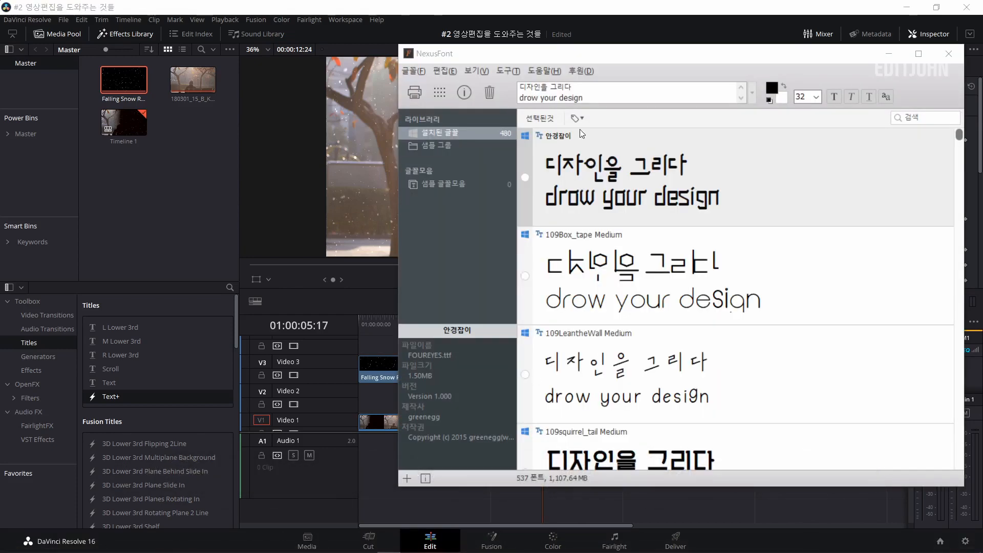
{"action": "left_click", "coordinate": [587, 98]}
{"action": "left_click", "coordinate": [587, 89]}
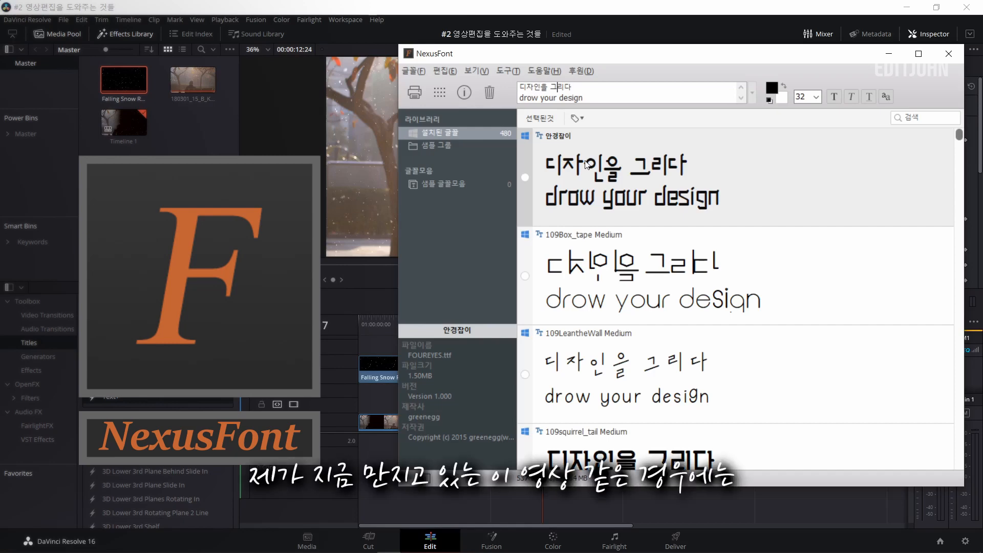
{"action": "left_click_drag", "start_coordinate": [711, 58], "coordinate": [915, 150]}
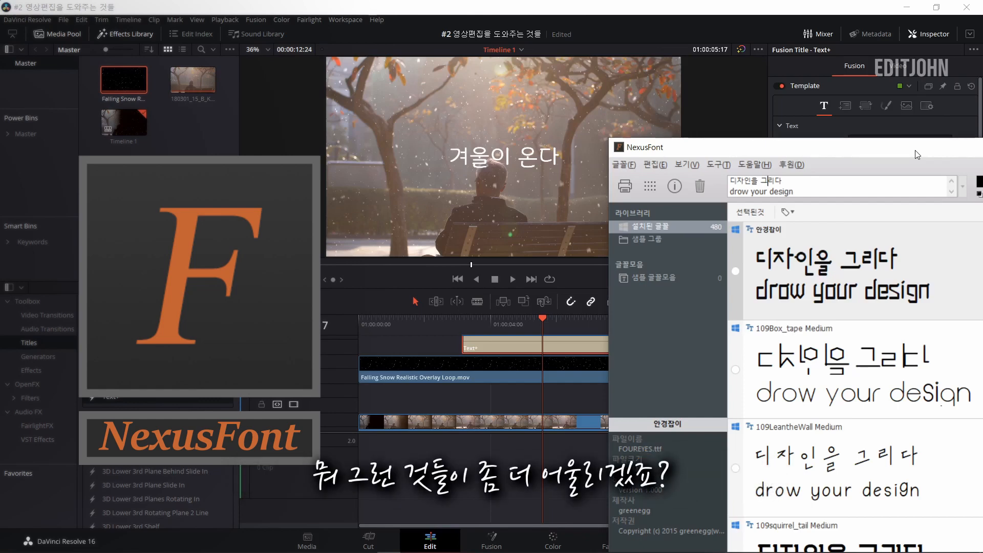
{"action": "left_click_drag", "start_coordinate": [853, 148], "coordinate": [738, 85]}
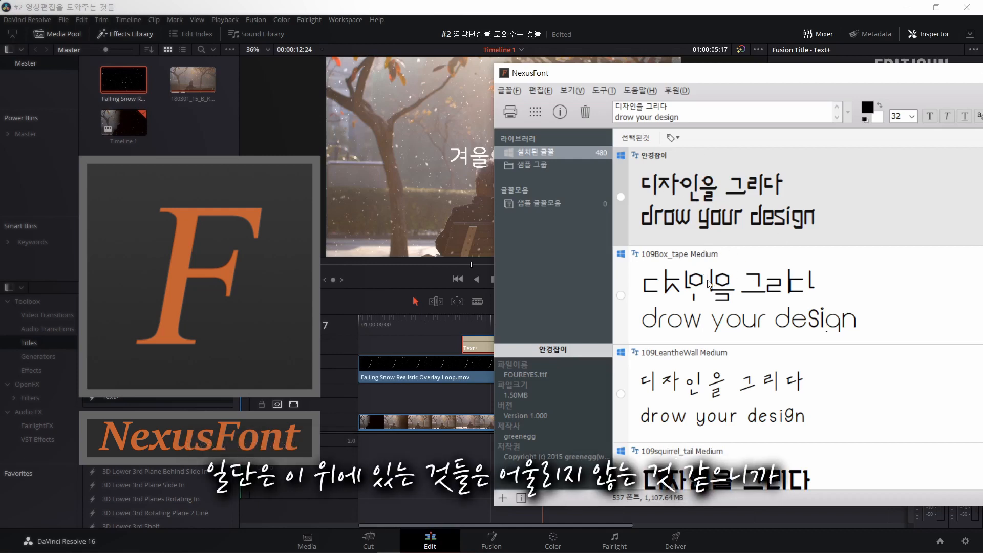
{"action": "scroll", "coordinate": [714, 266], "scroll_direction": "down", "scroll_amount": 3}
{"action": "scroll", "coordinate": [716, 269], "scroll_direction": "down", "scroll_amount": 6}
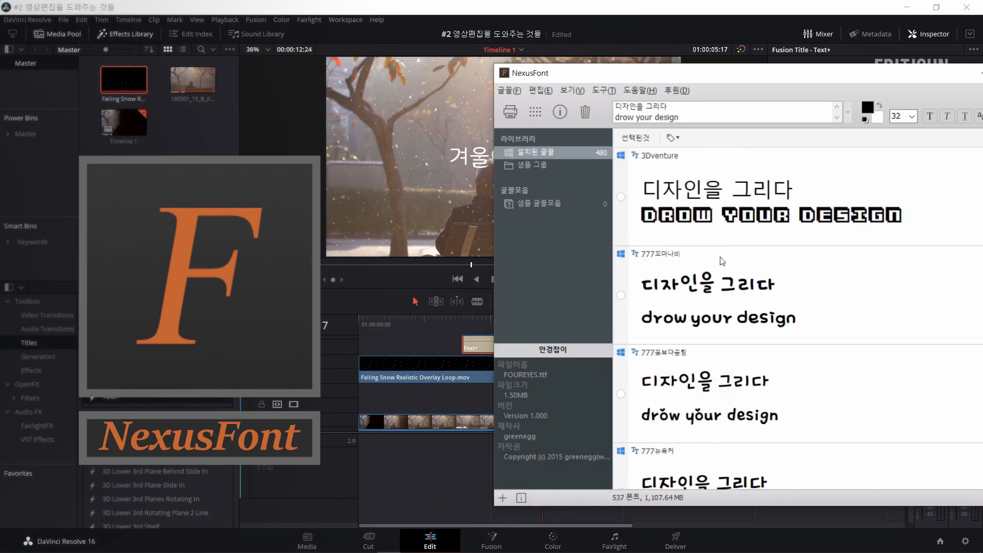
{"action": "scroll", "coordinate": [724, 259], "scroll_direction": "down", "scroll_amount": 6}
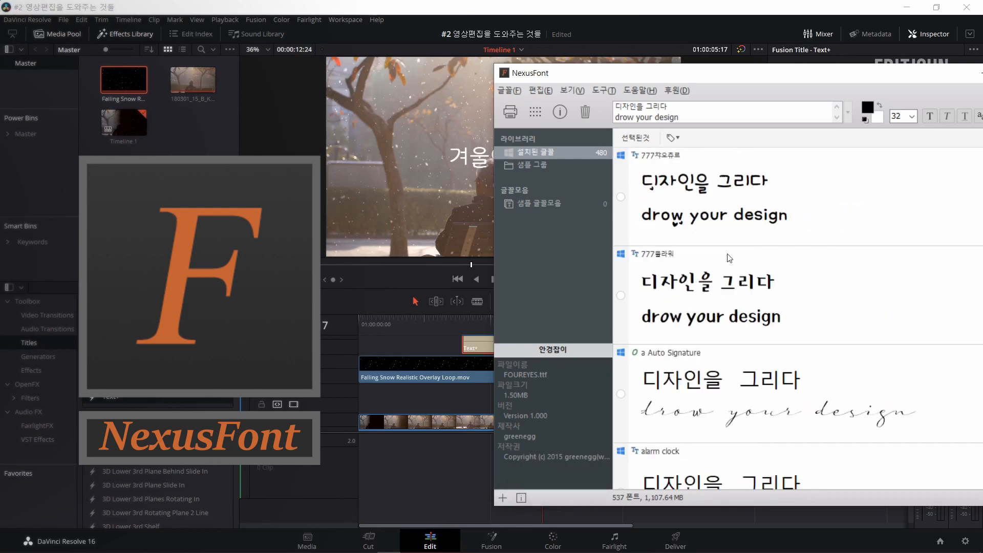
{"action": "scroll", "coordinate": [729, 258], "scroll_direction": "down", "scroll_amount": 2}
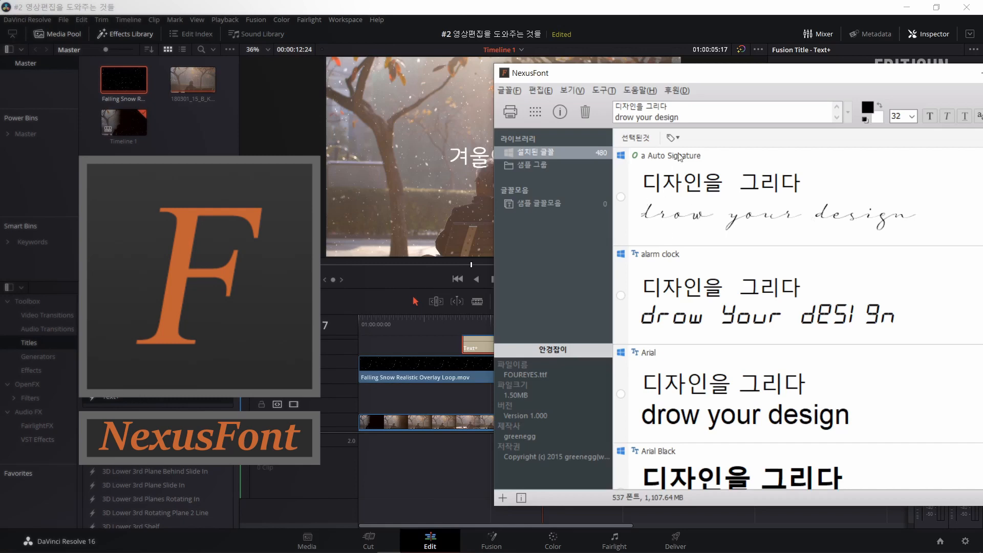
Switch back to DaVinci Resolve, set the title's font to a Auto Signature and replace its text with "winter".
{"action": "left_click", "coordinate": [444, 189]}
{"action": "left_click", "coordinate": [890, 219]}
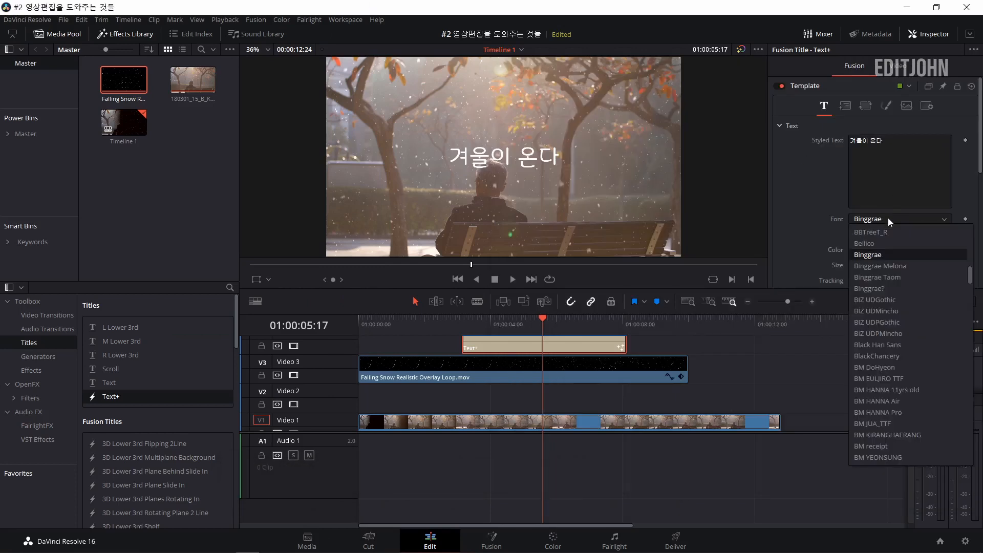
{"action": "scroll", "coordinate": [888, 217], "scroll_direction": "up", "scroll_amount": 5}
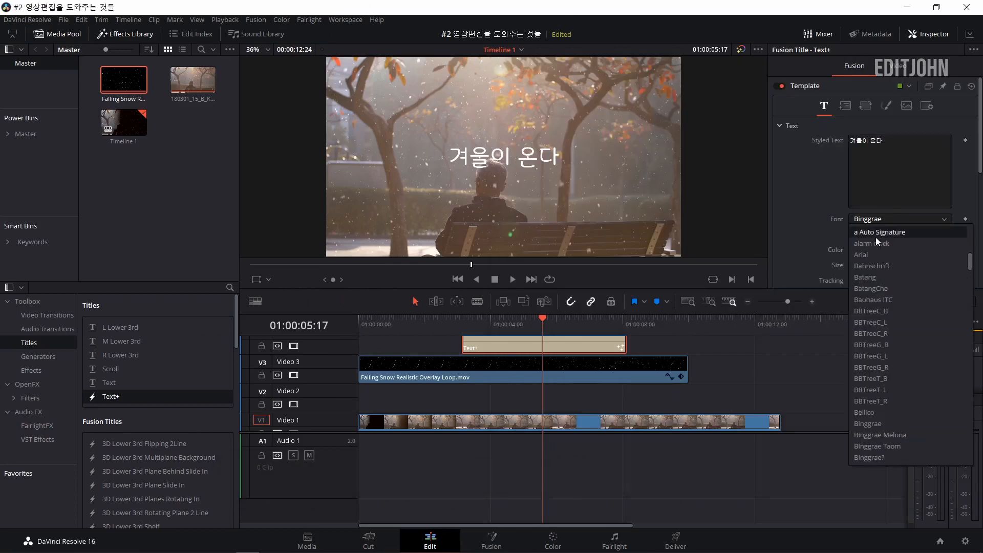
{"action": "left_click", "coordinate": [875, 236]}
{"action": "left_click", "coordinate": [903, 146]}
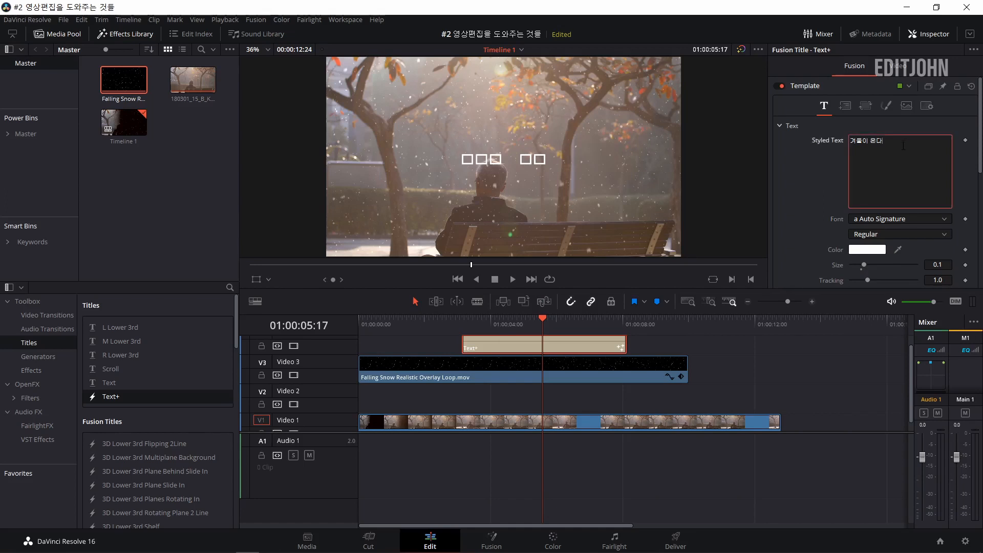
{"action": "key", "text": "ctrl+a"}
{"action": "type", "text": "winter"}
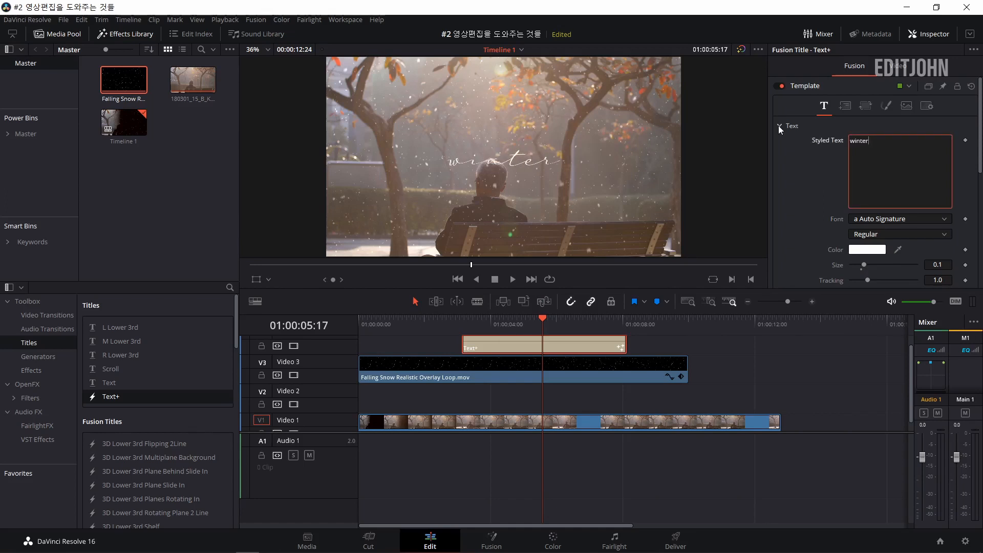
{"action": "key", "text": "ctrl+f"}
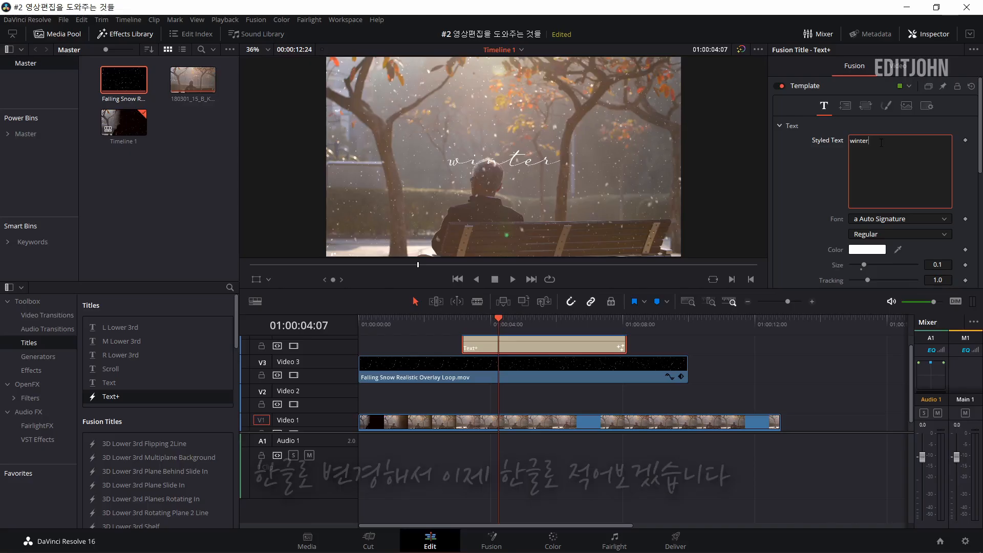
Change the title's font to NanumMyeongjo.
{"action": "left_click", "coordinate": [893, 216]}
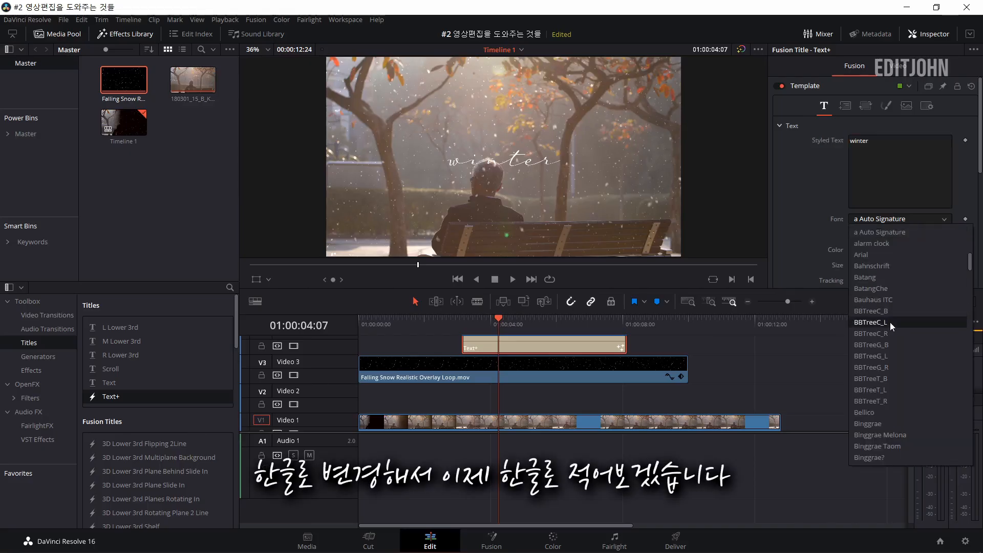
{"action": "scroll", "coordinate": [893, 320], "scroll_direction": "down", "scroll_amount": 20}
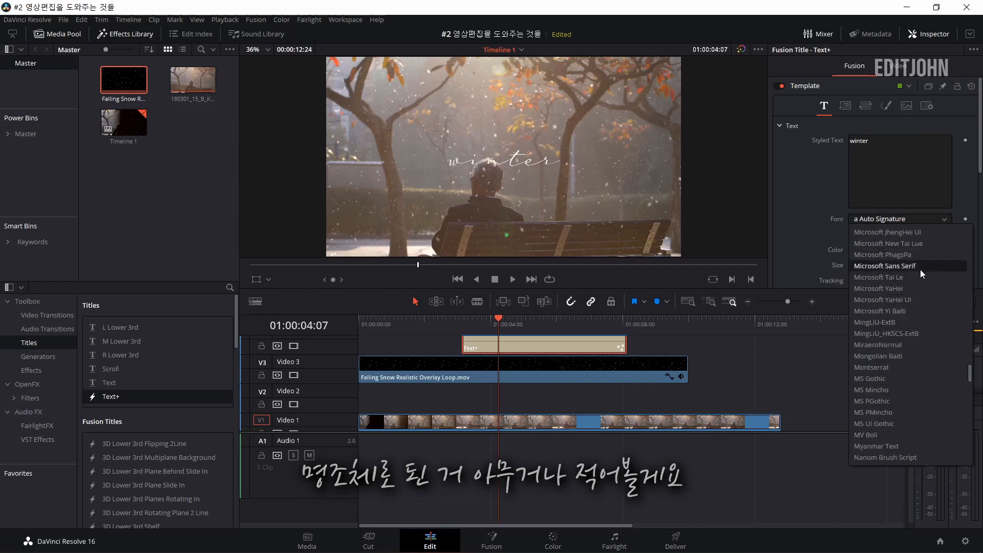
{"action": "scroll", "coordinate": [905, 314], "scroll_direction": "down", "scroll_amount": 6}
{"action": "left_click", "coordinate": [905, 311]}
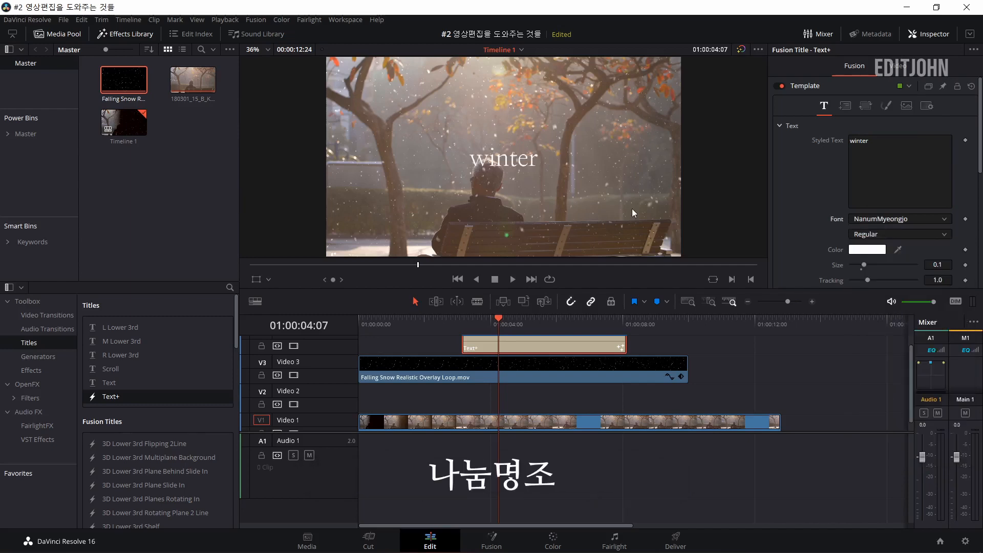
Replace the title's text with "겨울이 온다" and set its size to 0.08.
{"action": "left_click", "coordinate": [893, 167]}
{"action": "key", "text": "ctrl+a"}
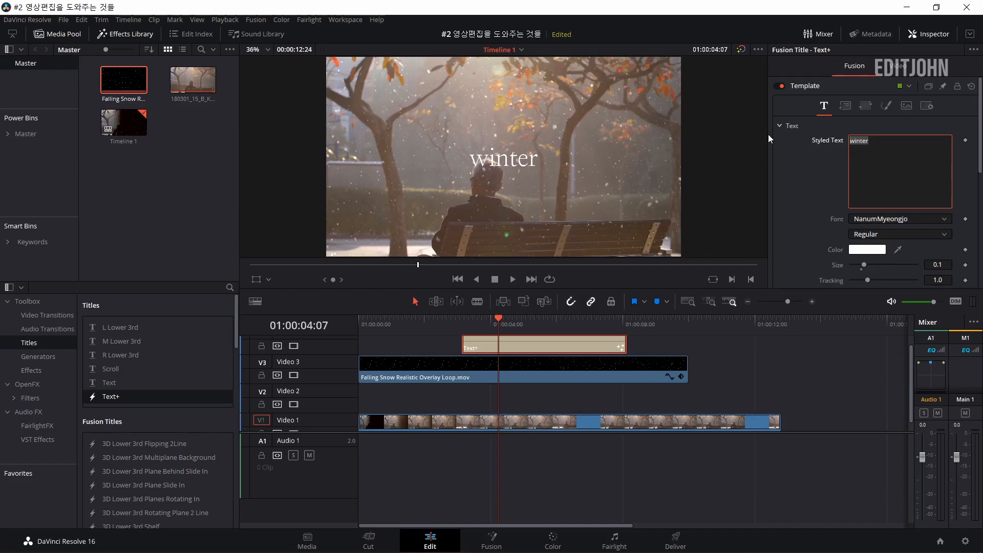
{"action": "type", "text": "겨울이 "}
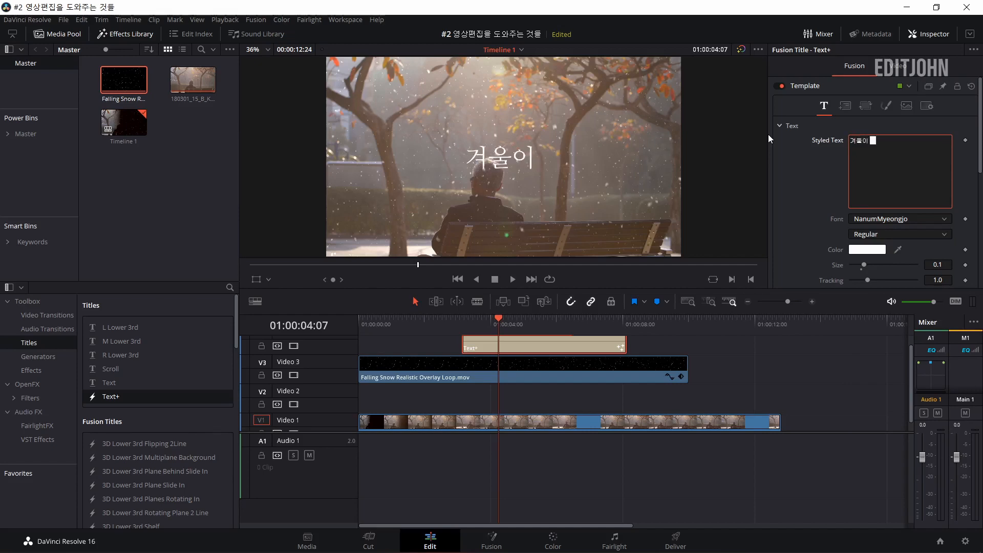
{"action": "type", "text": "온다"}
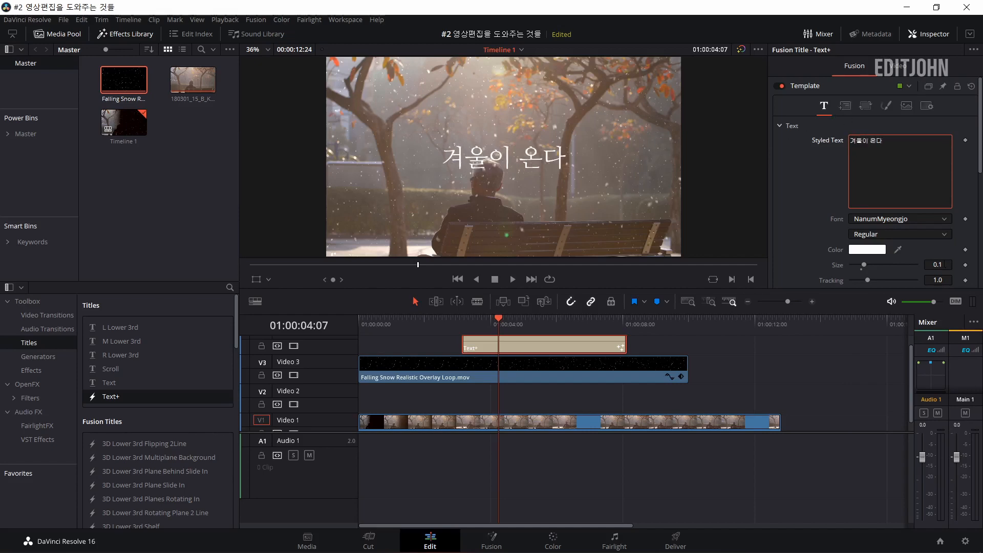
{"action": "left_click", "coordinate": [936, 265]}
{"action": "type", "text": "0.08"}
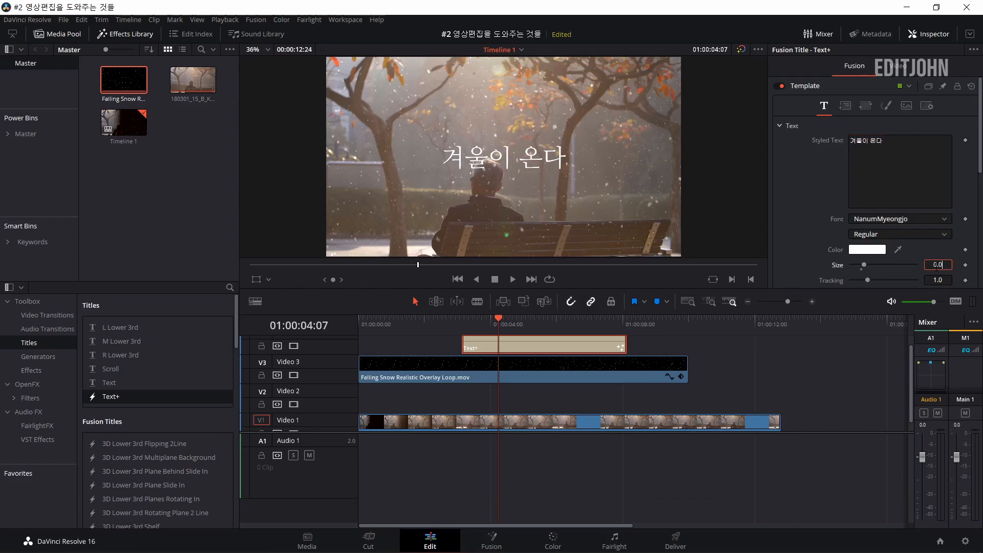
{"action": "key", "text": "Tab"}
Move the title horizontally by setting its layout Center X to 0.75.
{"action": "left_click", "coordinate": [845, 106]}
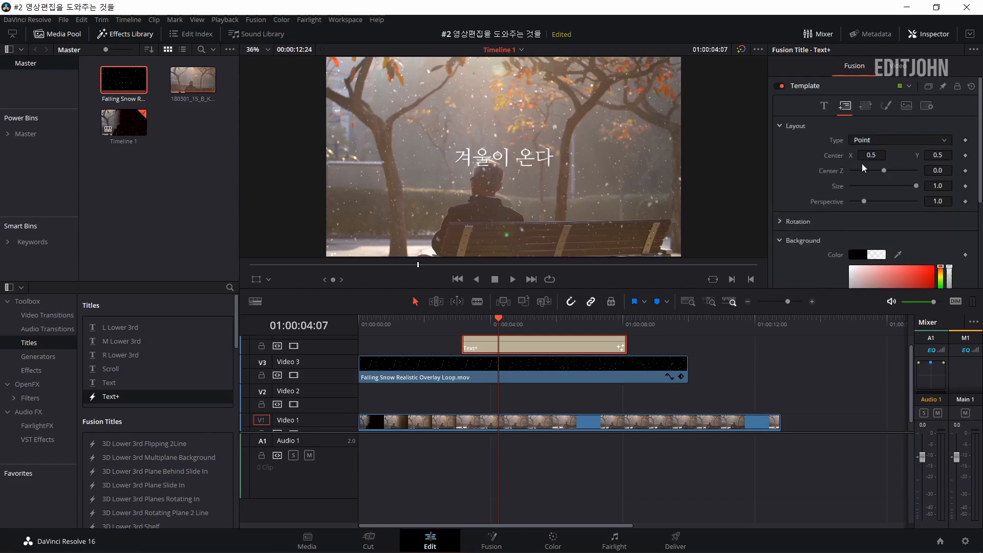
{"action": "left_click_drag", "start_coordinate": [870, 156], "coordinate": [917, 155]}
{"action": "double_click", "coordinate": [871, 155]}
{"action": "type", "text": "0.75"}
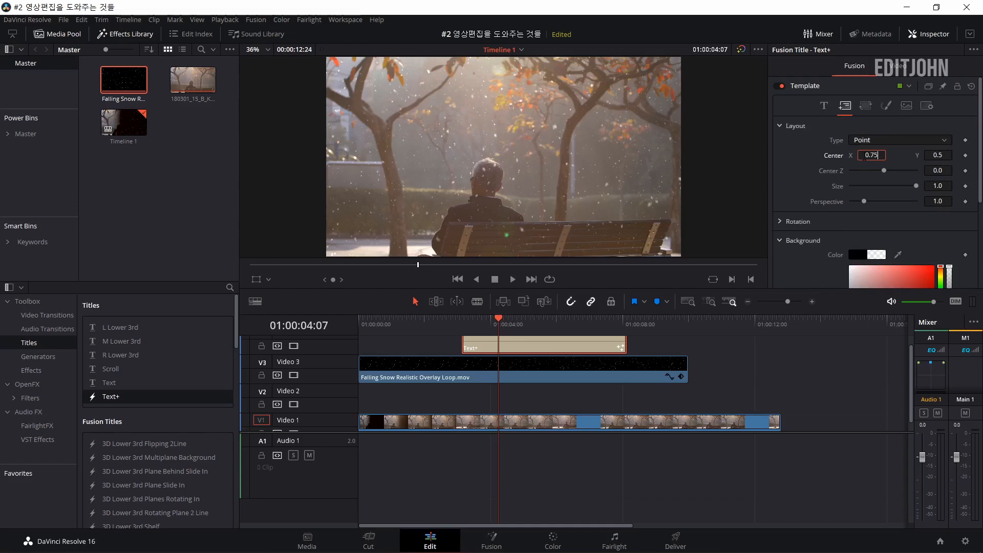
{"action": "key", "text": "Tab"}
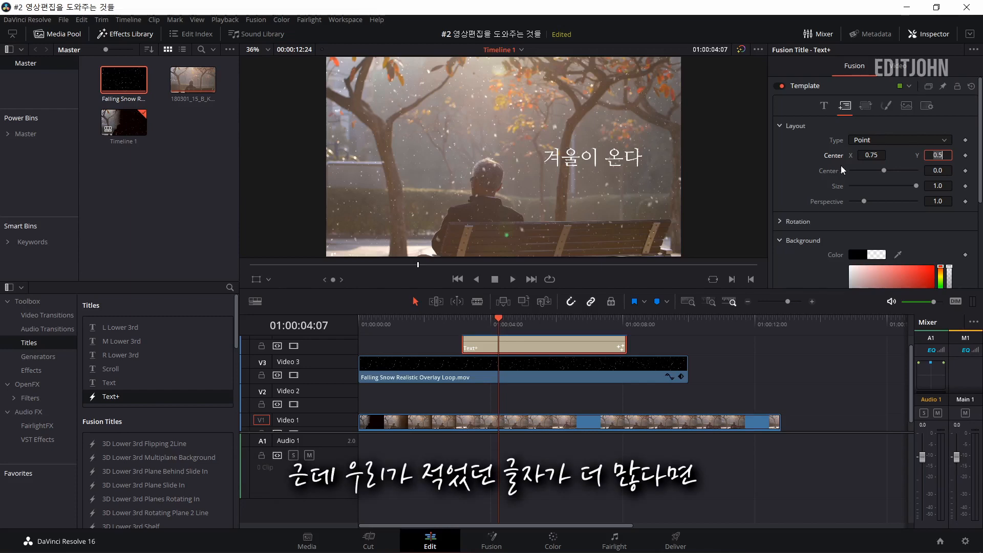
Add a second line to the title reading "낙옆이 떨어지고난 후 차가워지는 계절".
{"action": "left_click", "coordinate": [824, 106]}
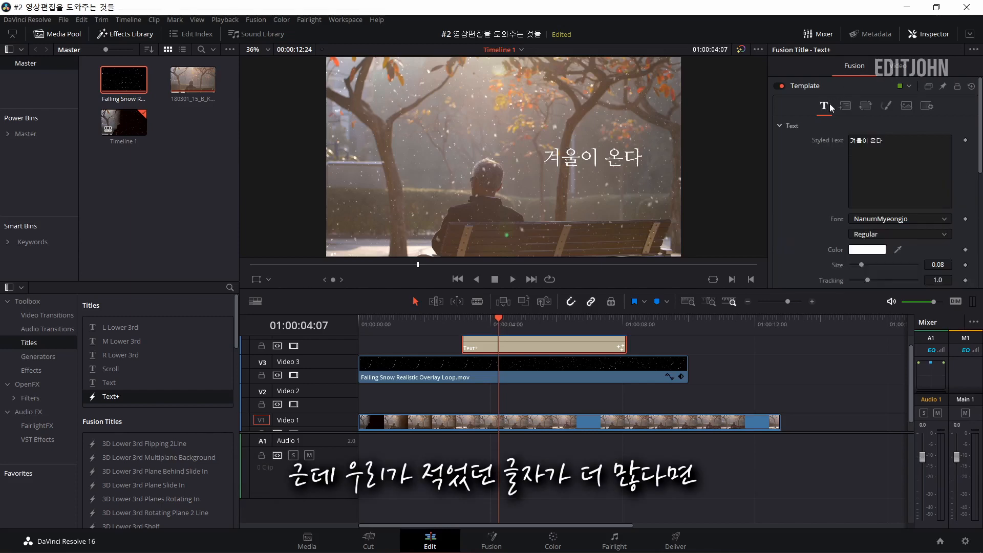
{"action": "left_click", "coordinate": [897, 146]}
{"action": "key", "text": "Return"}
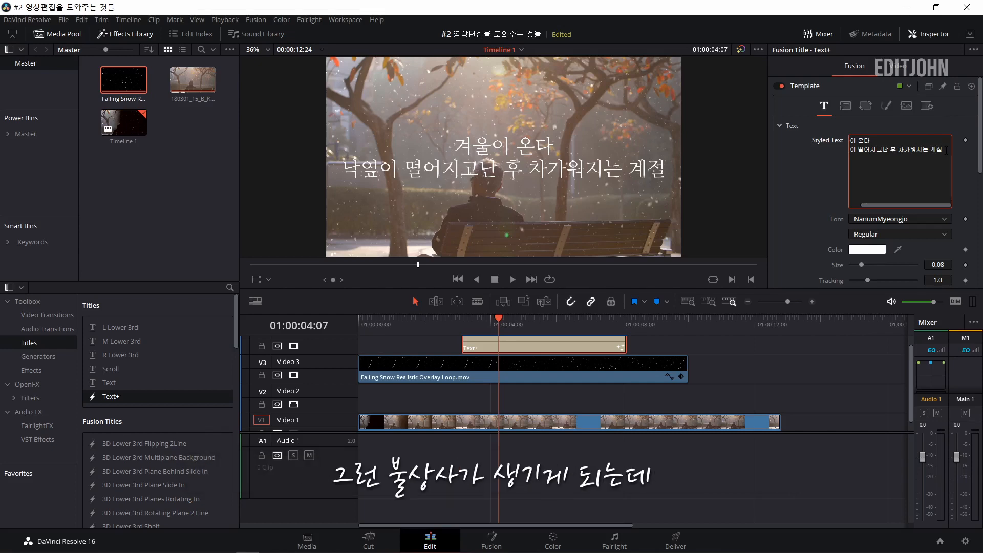
Copy the whole title text, switch to Chrome and check it with the 한국어 맞춤법/문법 검사기 page.
{"action": "key", "text": "ctrl+a"}
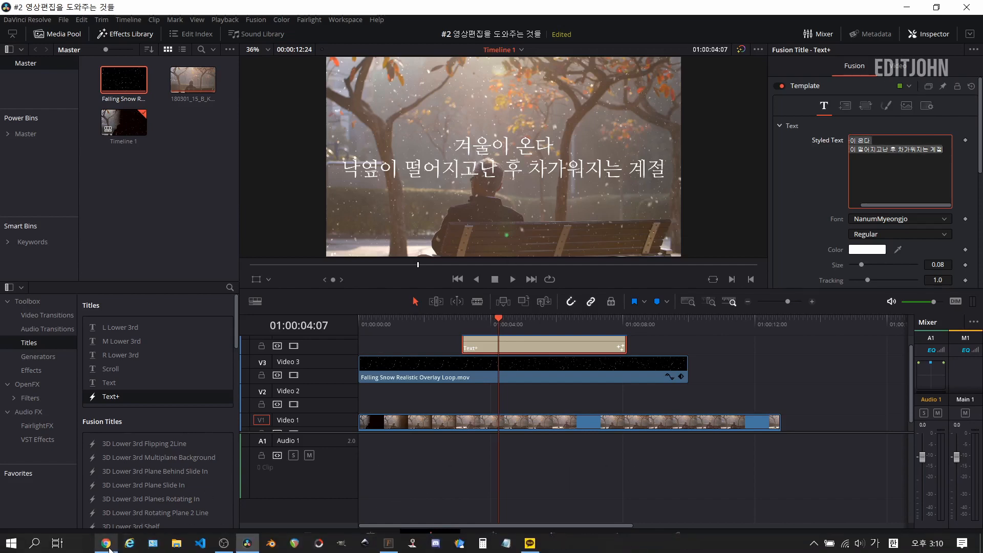
{"action": "left_click", "coordinate": [106, 542]}
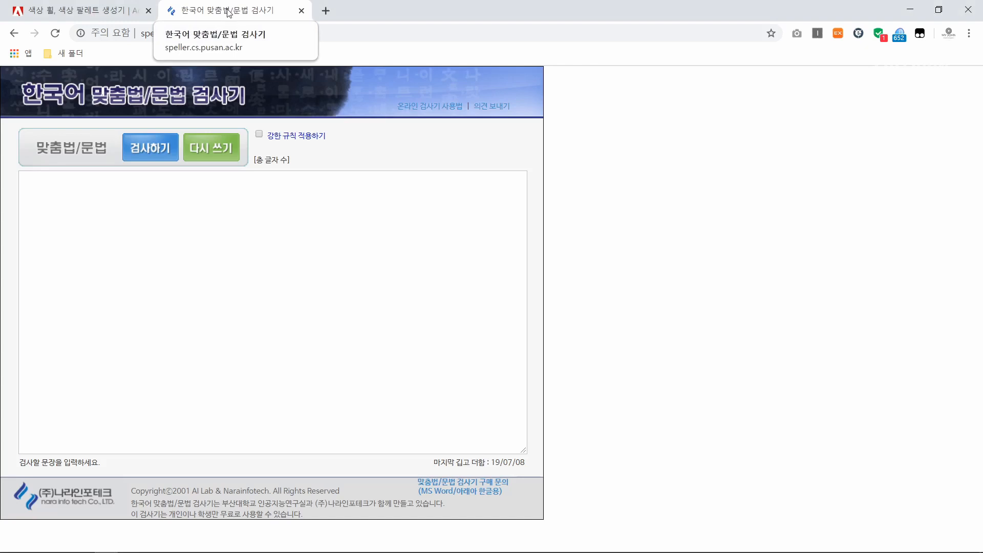
{"action": "left_click", "coordinate": [172, 224]}
{"action": "type", "text": "겨울이 온다 낙옆이 떨어지고난 후 차가워지는 계절"}
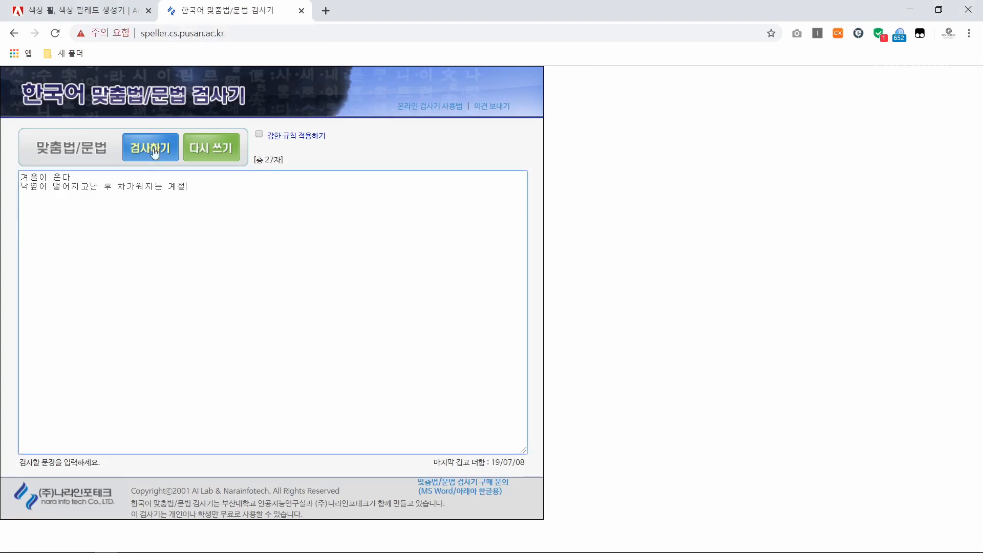
{"action": "left_click", "coordinate": [153, 148]}
{"action": "left_click", "coordinate": [46, 288]}
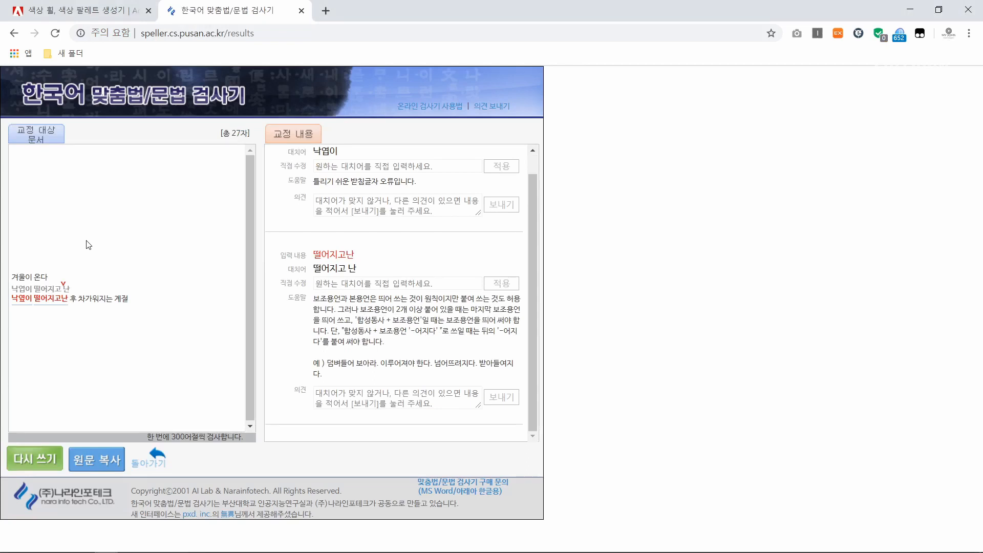
Switch back to DaVinci Resolve and correct the spacing in the title's second line to "떨어지고 난".
{"action": "mouse_move", "coordinate": [126, 544]}
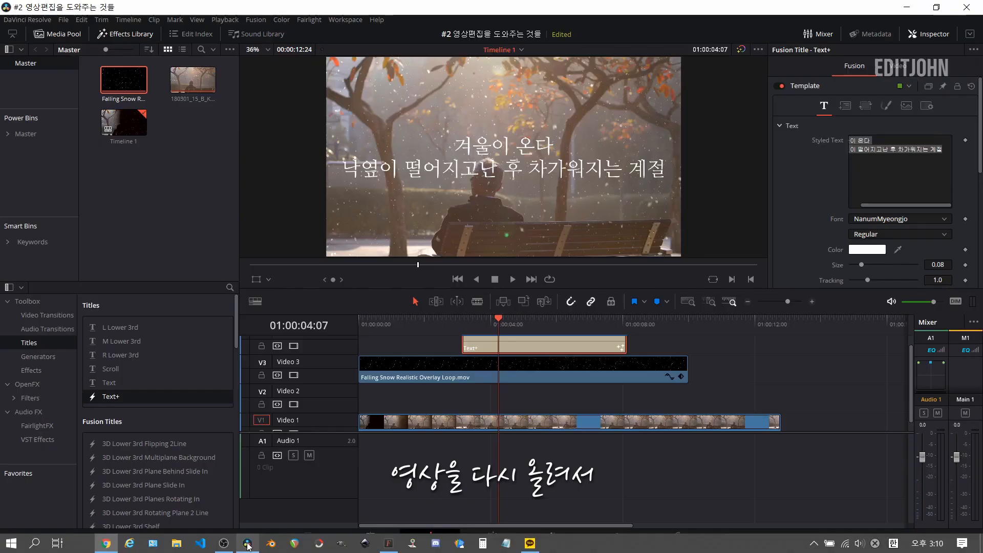
{"action": "left_click", "coordinate": [247, 543]}
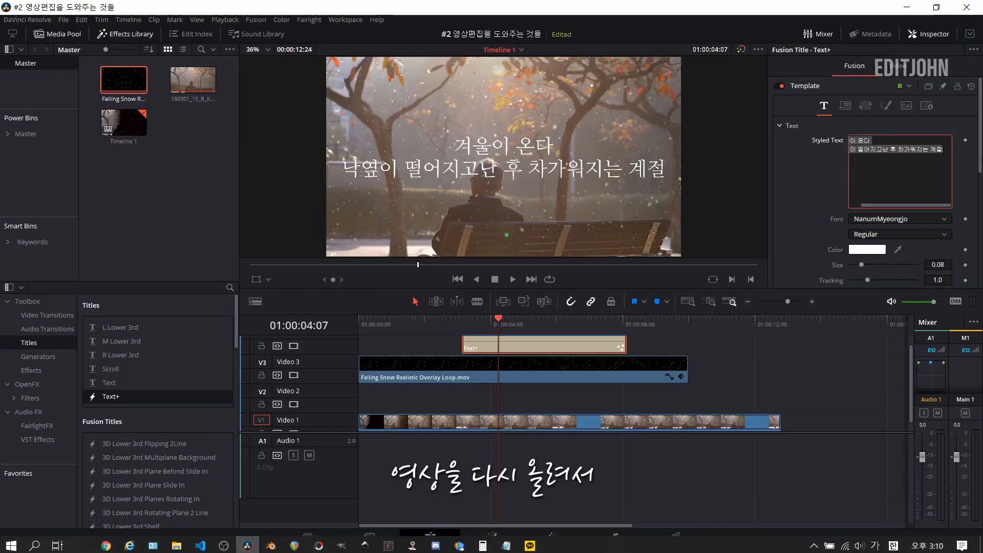
{"action": "left_click", "coordinate": [882, 150]}
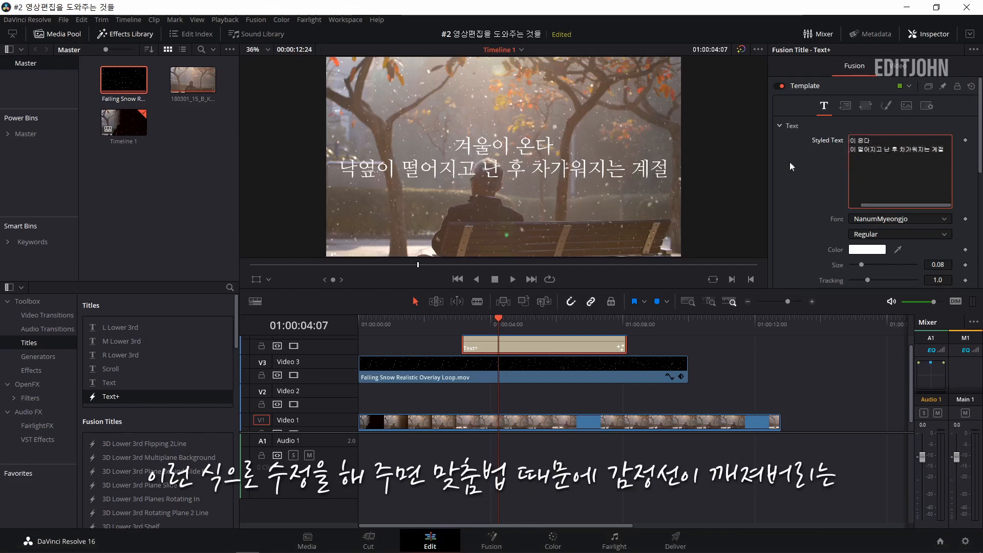
{"action": "left_click", "coordinate": [893, 183]}
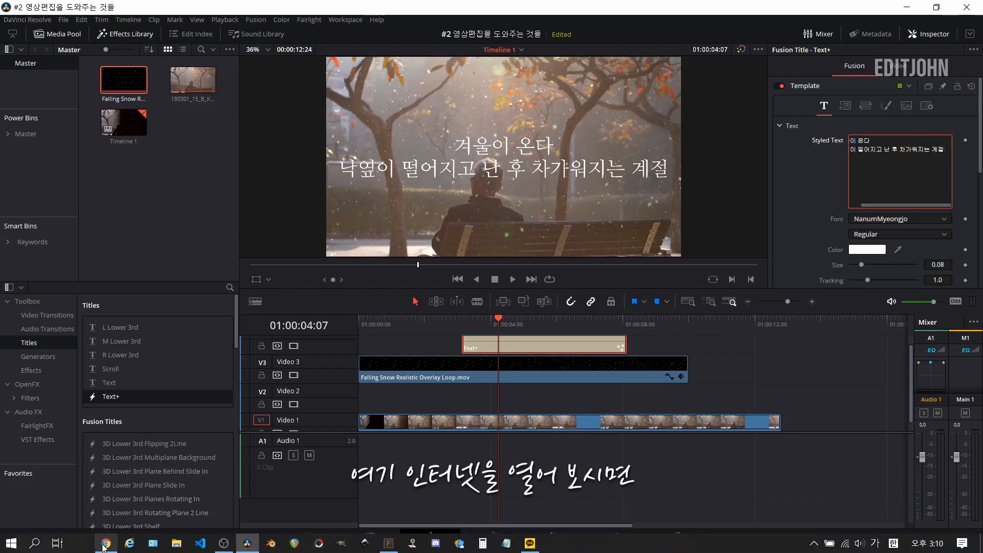
Switch to Chrome, search for "맞춤법 검사기" in a new tab and open the speller.cs.pusan.ac.kr result.
{"action": "left_click", "coordinate": [104, 545]}
{"action": "left_click", "coordinate": [326, 10]}
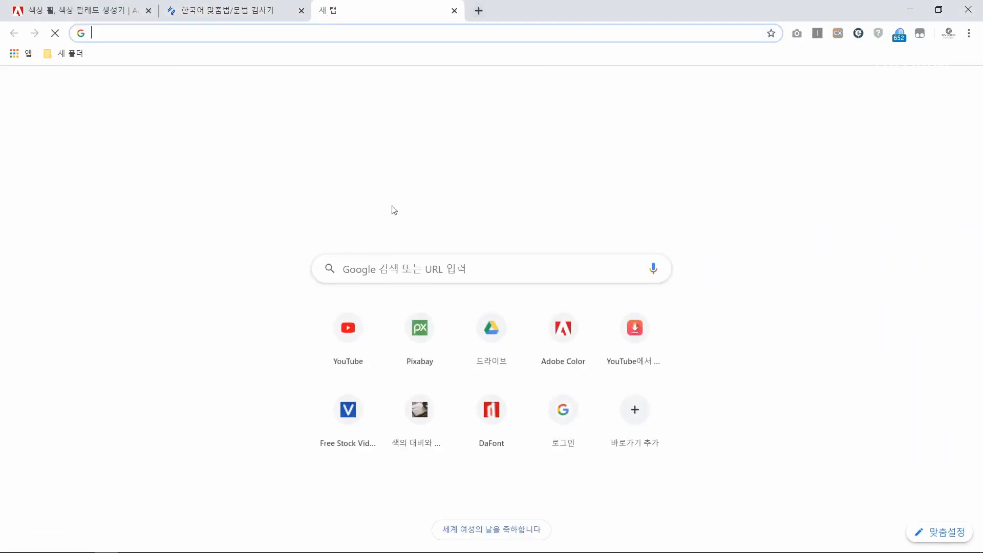
{"action": "type", "text": "맞춤"}
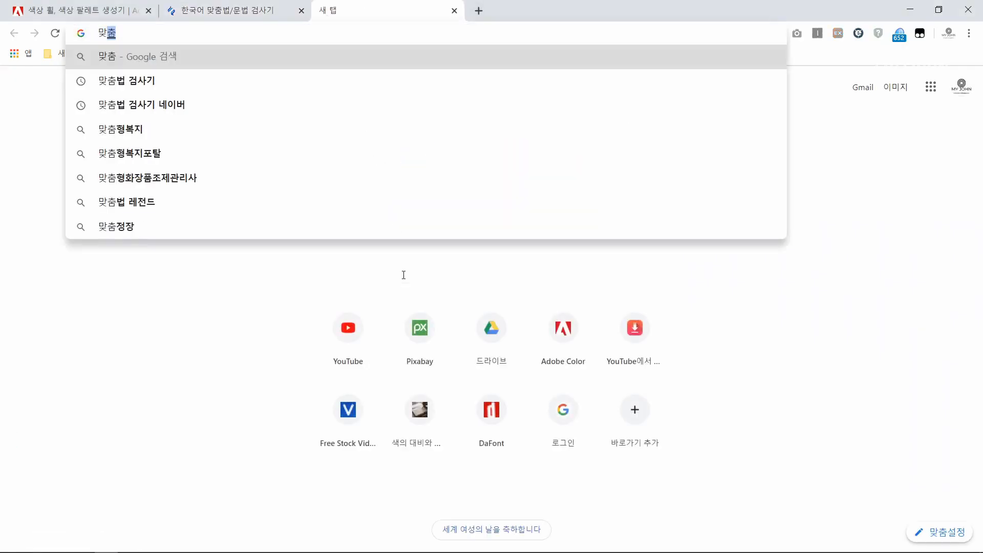
{"action": "type", "text": "법 검사"}
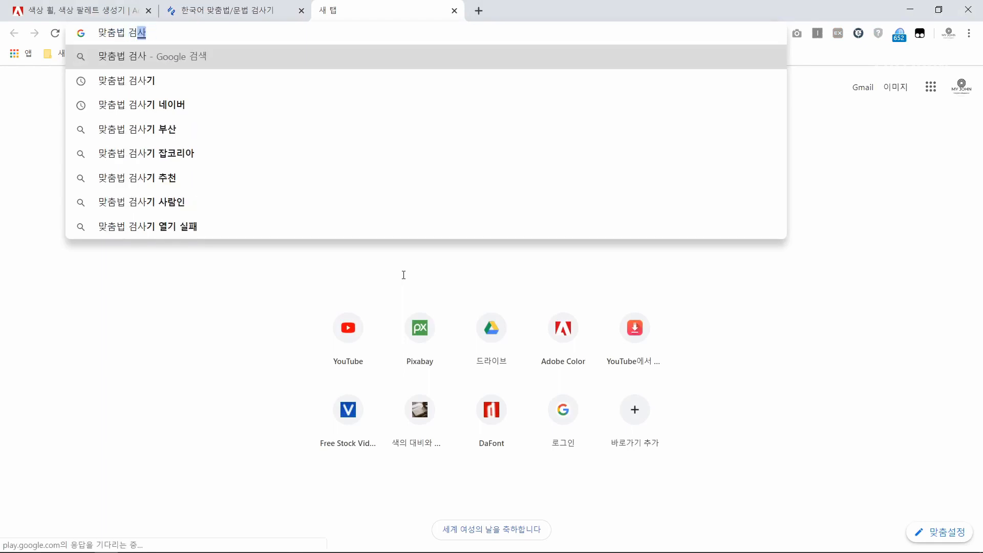
{"action": "type", "text": "기"}
{"action": "key", "text": "Return"}
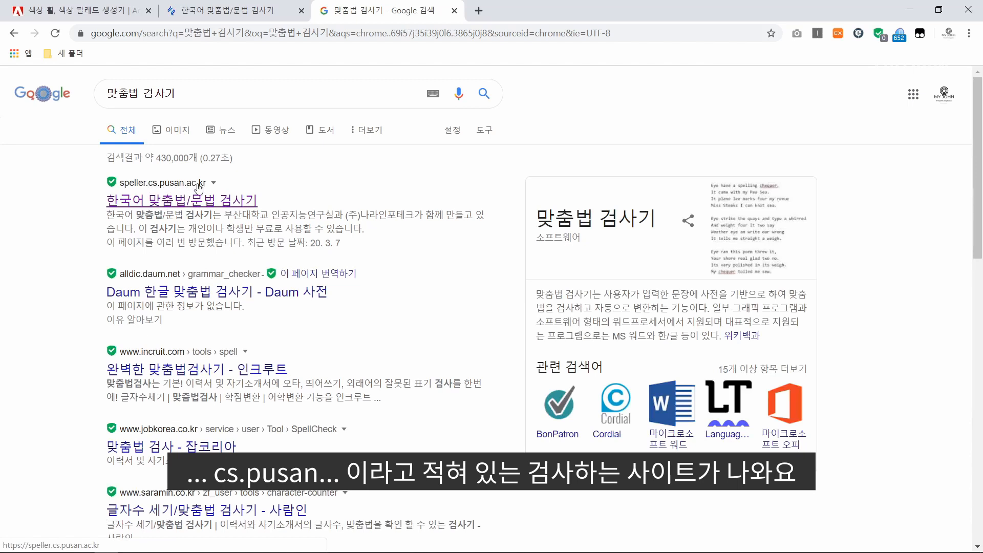
{"action": "left_click", "coordinate": [162, 208]}
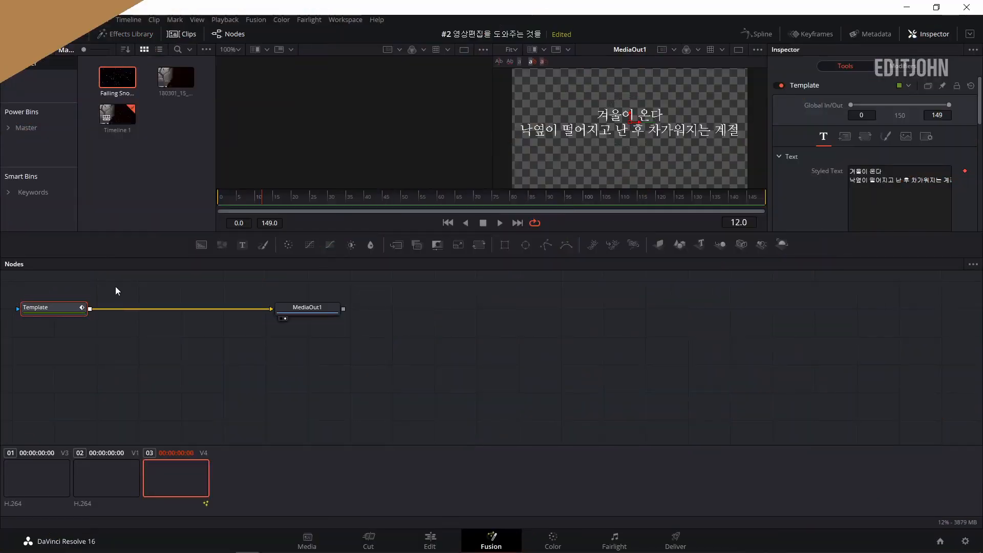
In DaVinci Resolve's Fusion page, copy the title's Template node into the park clip's composition and merge it over MediaIn1.
{"action": "left_click_drag", "start_coordinate": [115, 286], "coordinate": [20, 334]}
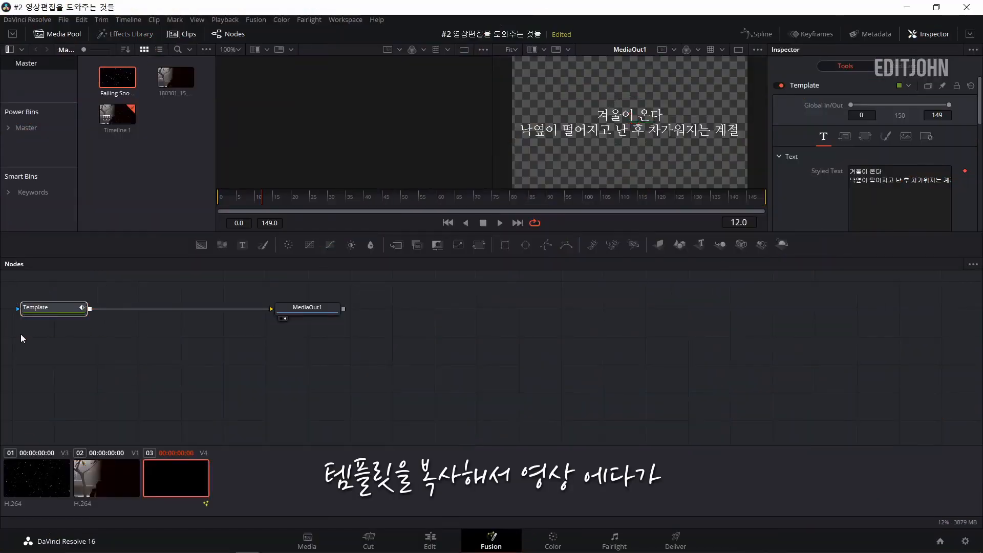
{"action": "left_click", "coordinate": [107, 474]}
{"action": "key", "text": "ctrl+v"}
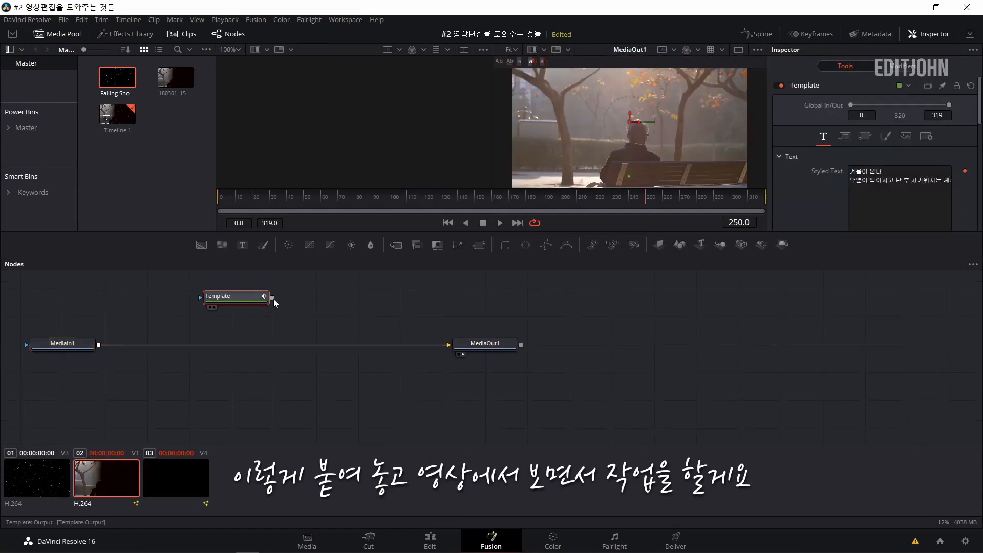
{"action": "left_click_drag", "start_coordinate": [273, 298], "coordinate": [99, 346]}
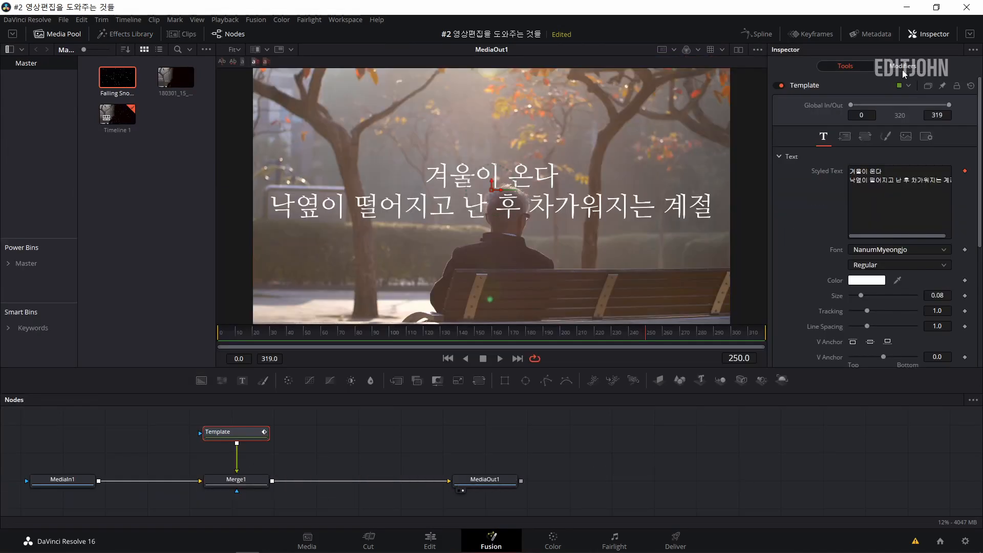
Using the Template's character-level styling, select the first letters of the title's second line and colour them bright orange.
{"action": "left_click", "coordinate": [903, 72]}
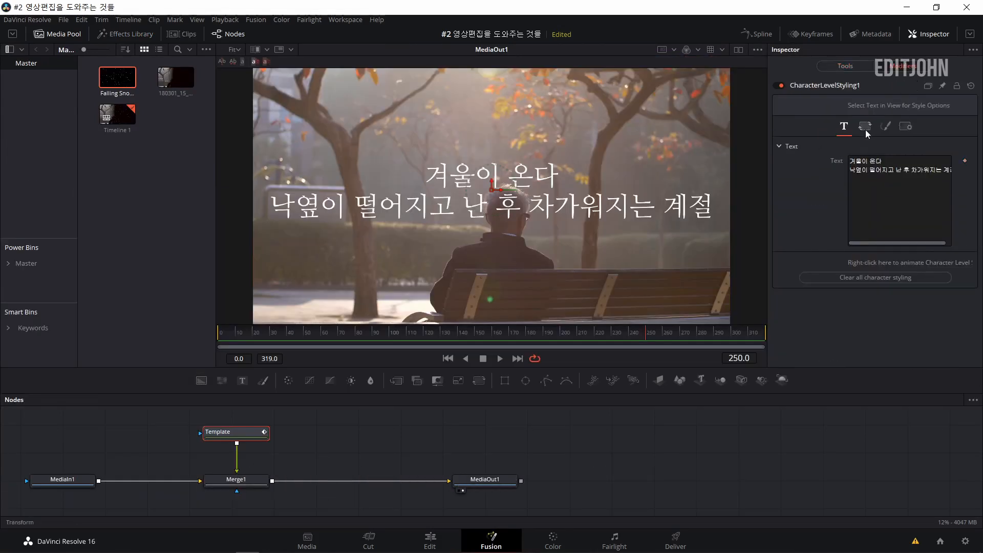
{"action": "left_click_drag", "start_coordinate": [263, 198], "coordinate": [317, 229]}
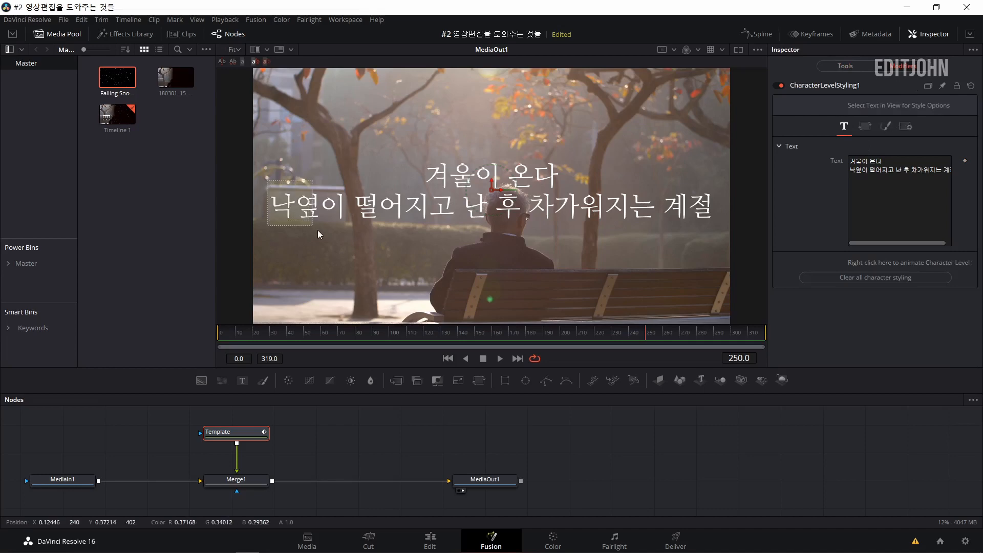
{"action": "left_click", "coordinate": [886, 106]}
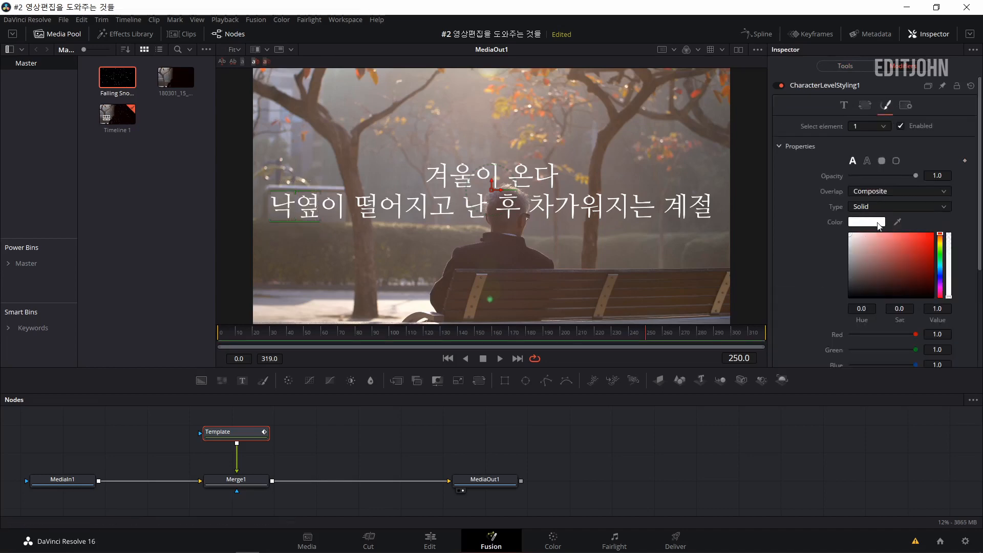
{"action": "left_click", "coordinate": [940, 243]}
{"action": "left_click", "coordinate": [932, 234]}
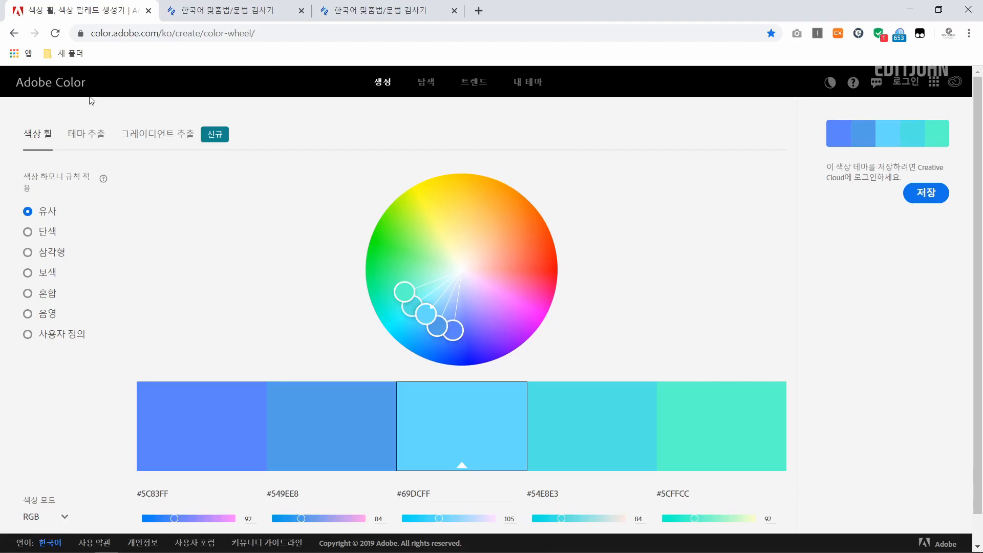
Switch to Adobe Color in Chrome and compare the 단색, 삼각형, 보색, 혼합 and 음영 harmony rules, ending on 유사.
{"action": "left_click", "coordinate": [105, 544]}
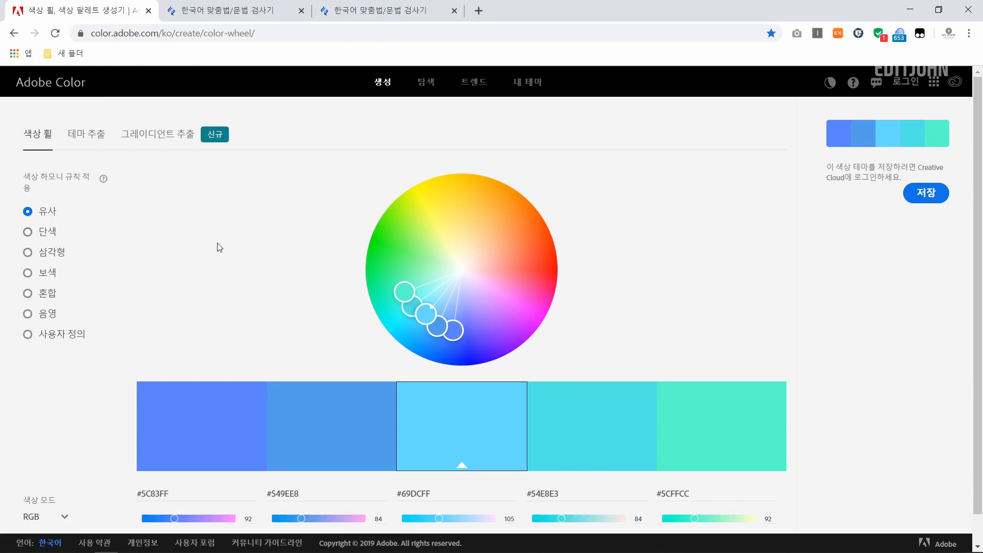
{"action": "left_click", "coordinate": [27, 231]}
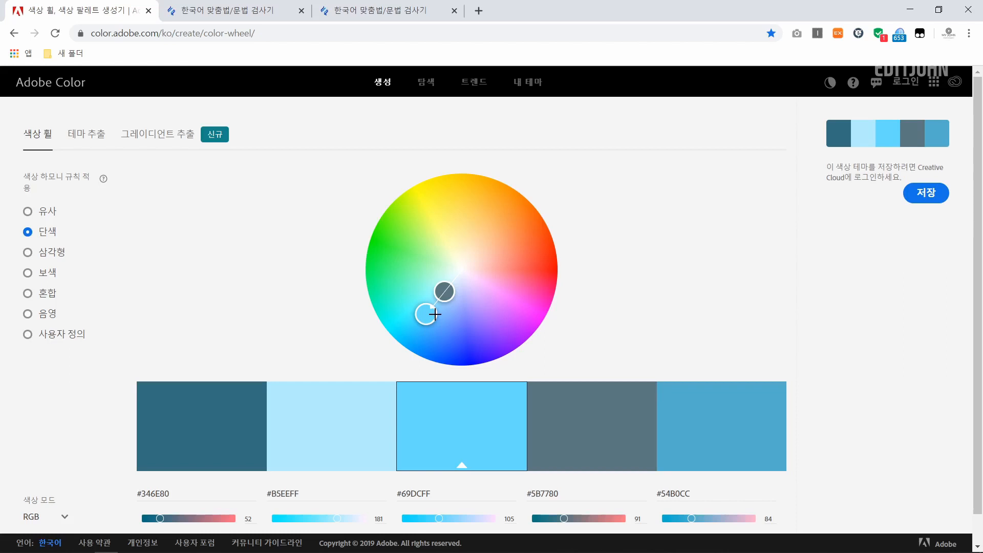
{"action": "left_click", "coordinate": [36, 251]}
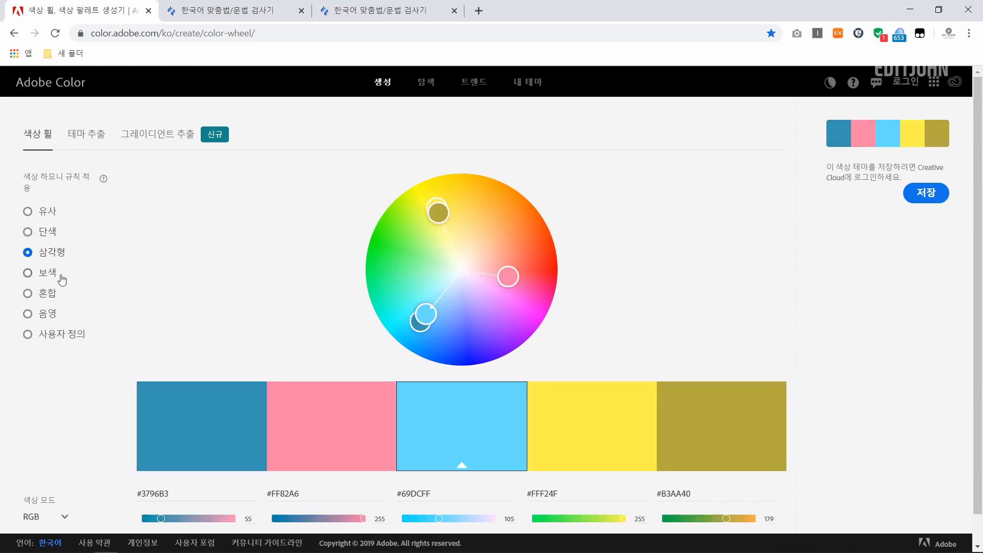
{"action": "left_click", "coordinate": [35, 277]}
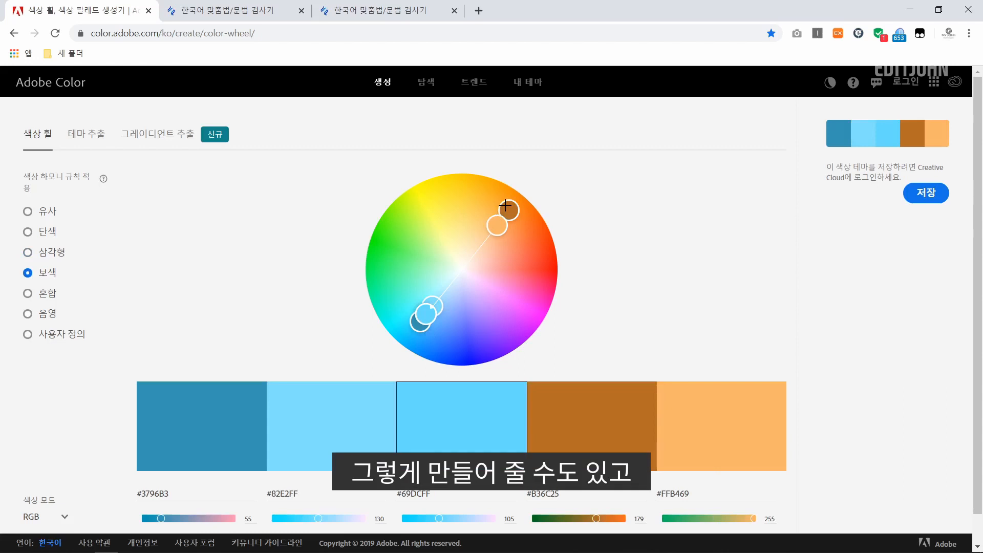
{"action": "left_click", "coordinate": [28, 292]}
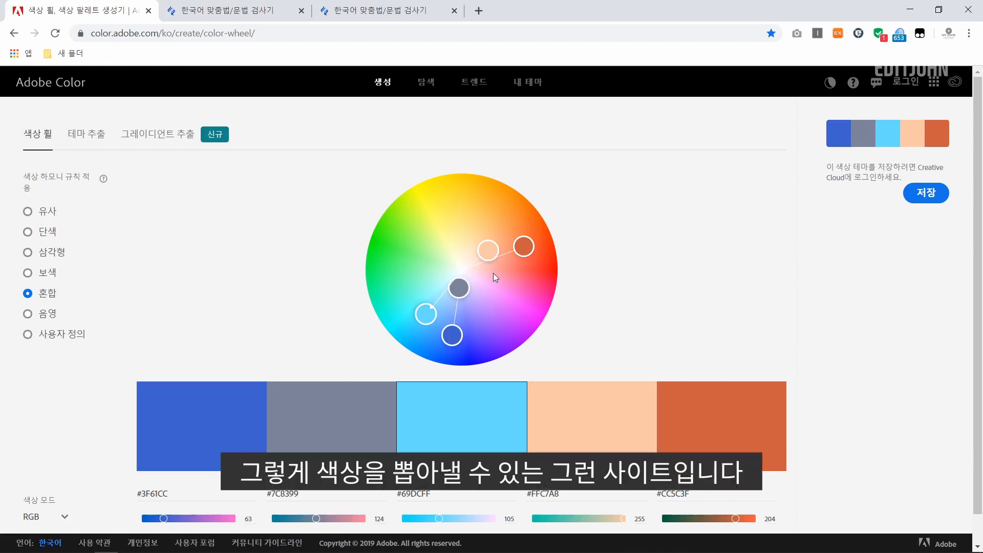
{"action": "key", "text": "Down"}
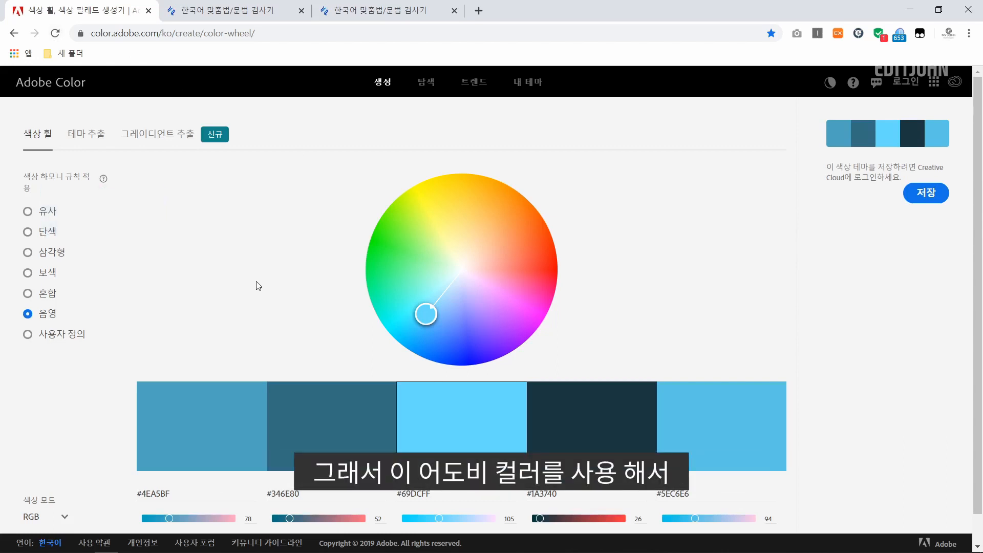
{"action": "left_click", "coordinate": [34, 219]}
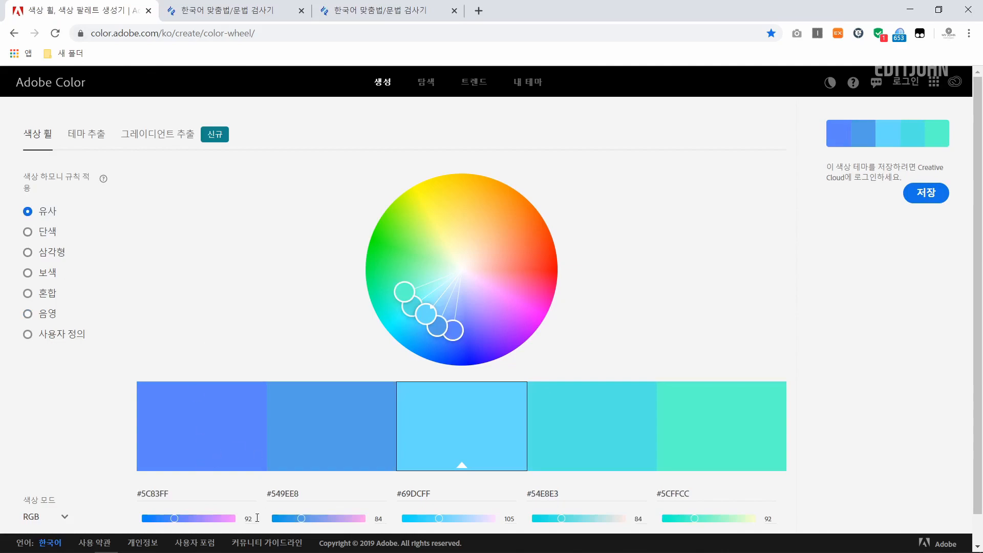
Switch to DaVinci Resolve and recolour the selected title letters with the brown #645045 sampled from the tree in the picture.
{"action": "left_click", "coordinate": [247, 543]}
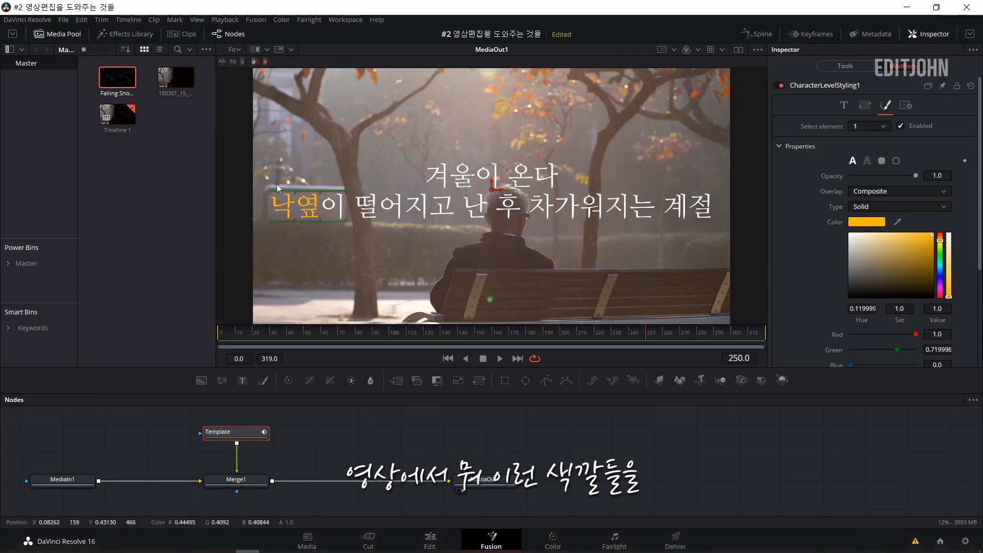
{"action": "left_click", "coordinate": [877, 223]}
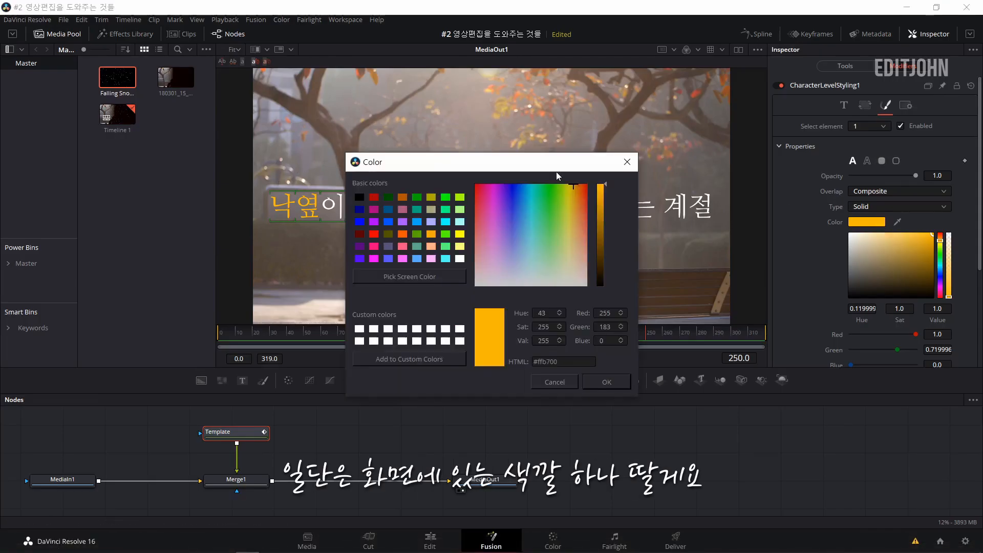
{"action": "left_click_drag", "start_coordinate": [549, 165], "coordinate": [515, 235]}
{"action": "left_click", "coordinate": [374, 346]}
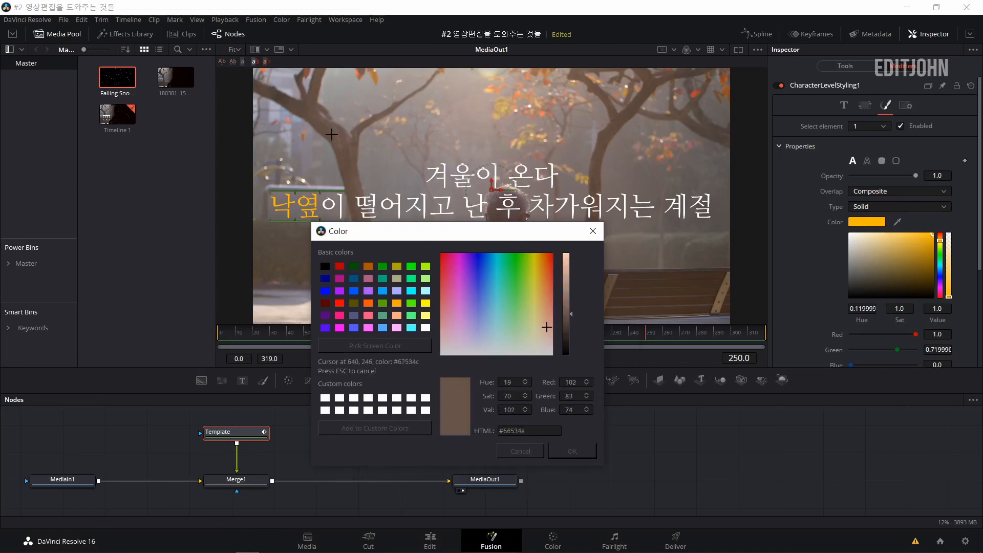
{"action": "left_click", "coordinate": [314, 118]}
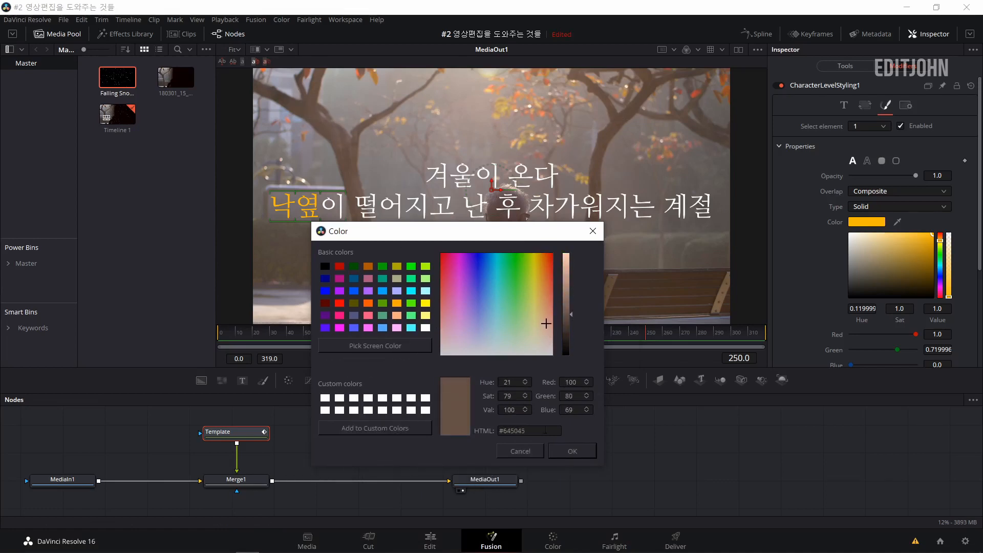
{"action": "left_click", "coordinate": [578, 453]}
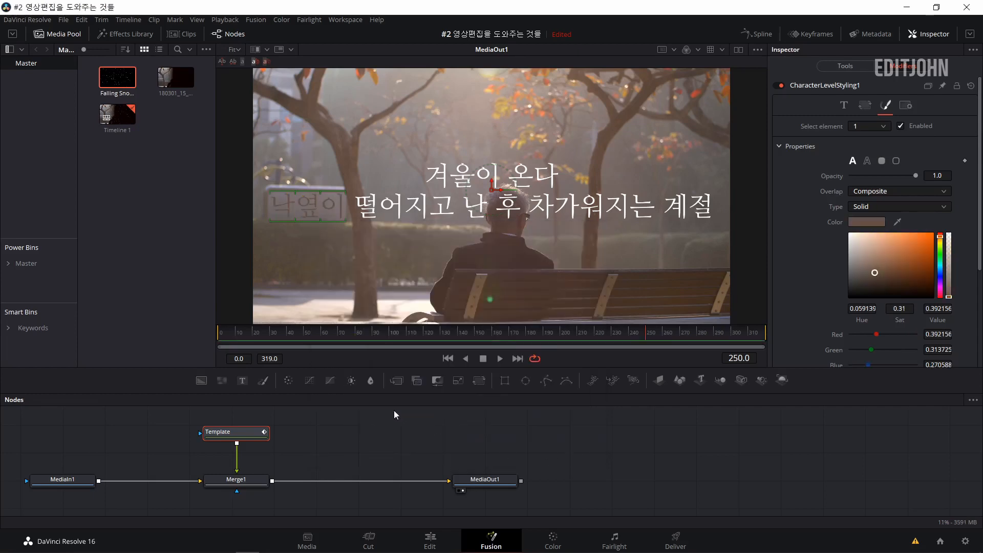
Add the ResolveFX Generate Color Palette effect as a node, feed it from MediaIn1 and merge it over Merge1's output.
{"action": "left_click", "coordinate": [121, 35]}
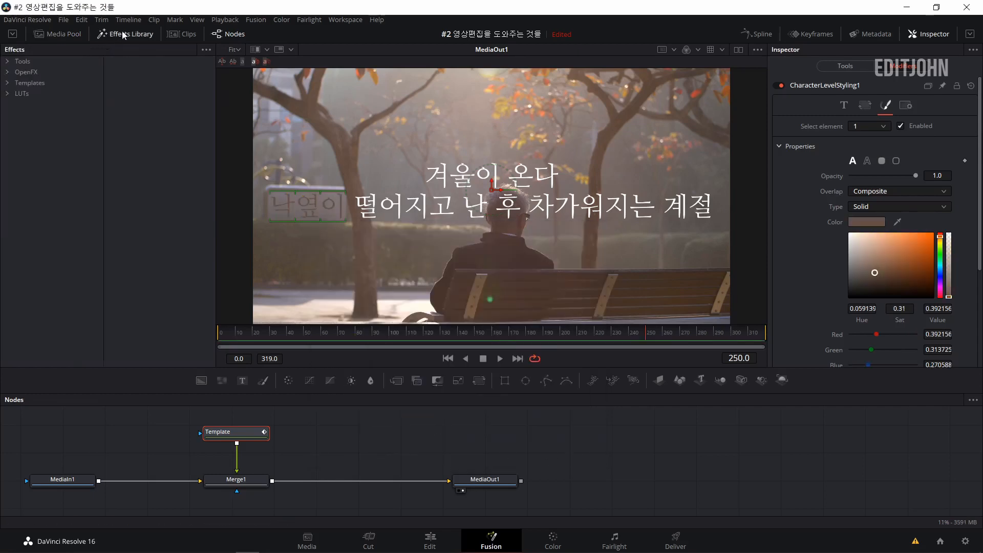
{"action": "left_click", "coordinate": [15, 74]}
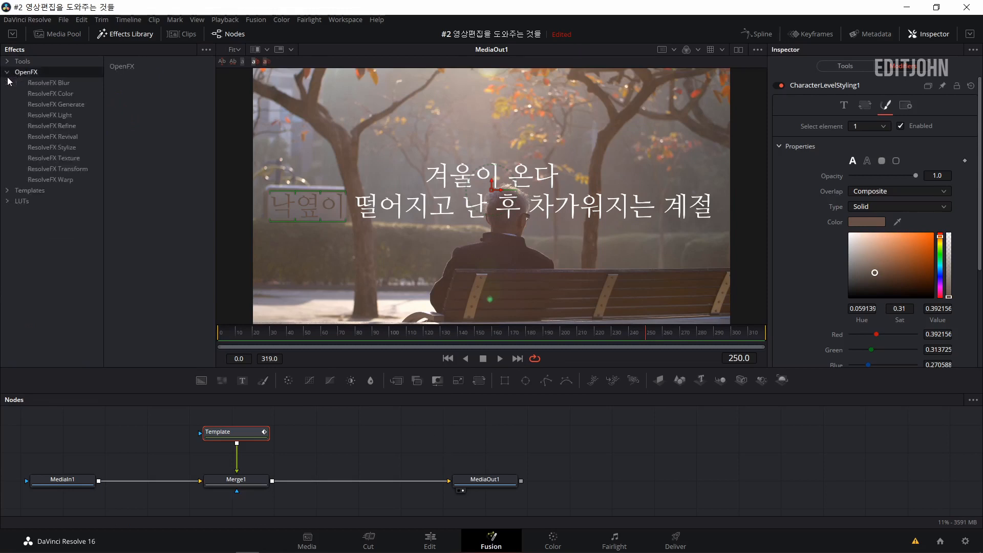
{"action": "left_click", "coordinate": [50, 94]}
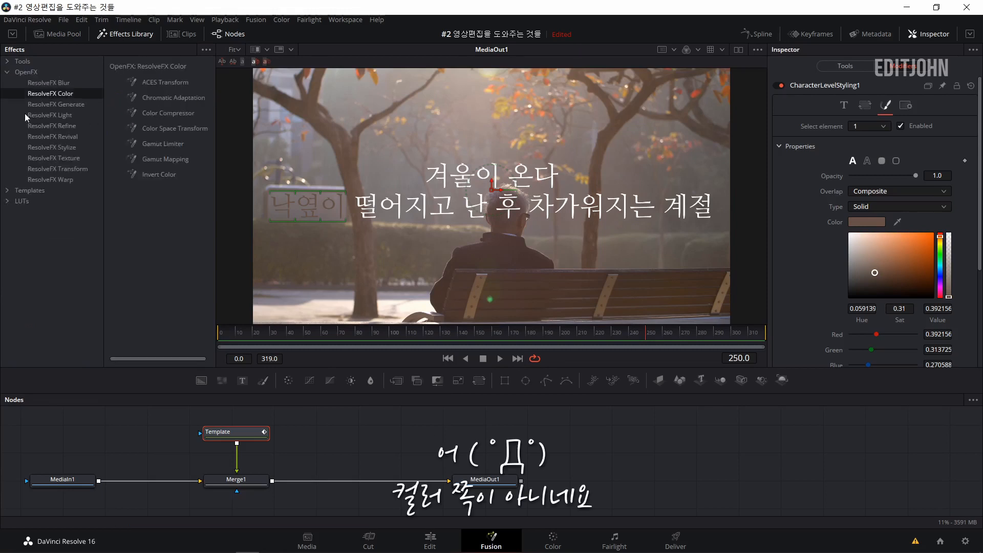
{"action": "left_click", "coordinate": [67, 105]}
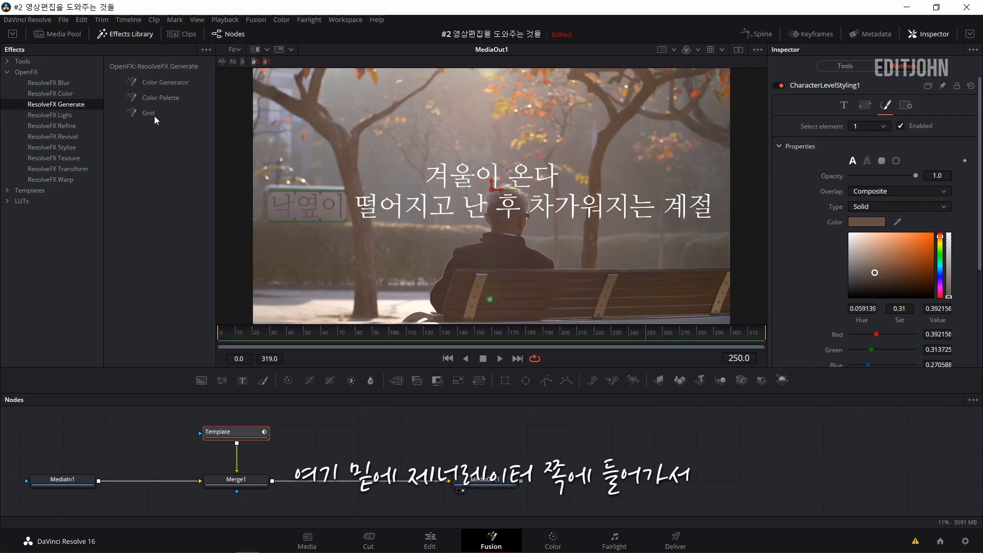
{"action": "left_click_drag", "start_coordinate": [149, 101], "coordinate": [234, 302]}
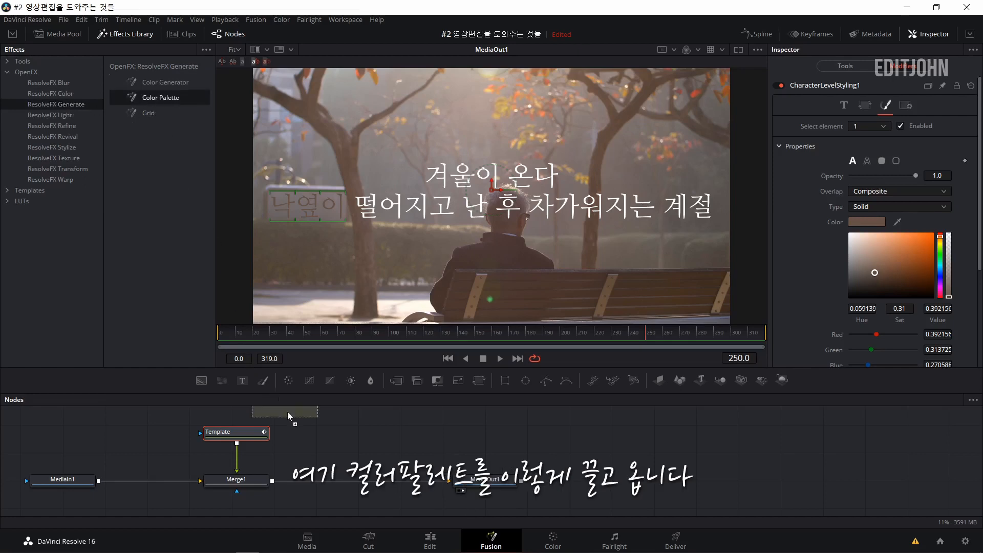
{"action": "left_click_drag", "start_coordinate": [287, 412], "coordinate": [323, 448]}
{"action": "left_click_drag", "start_coordinate": [99, 480], "coordinate": [287, 450]}
{"action": "left_click_drag", "start_coordinate": [358, 450], "coordinate": [273, 484]}
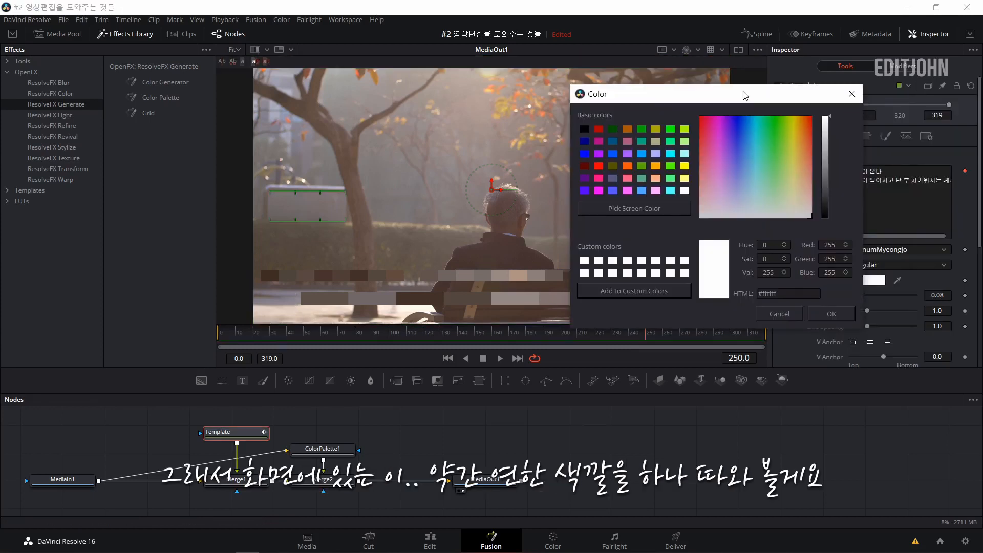
For the Template text's colour, sample the light grey #bab4b7 from the displayed palette strip and save it as a custom colour.
{"action": "left_click_drag", "start_coordinate": [744, 94], "coordinate": [360, 33]}
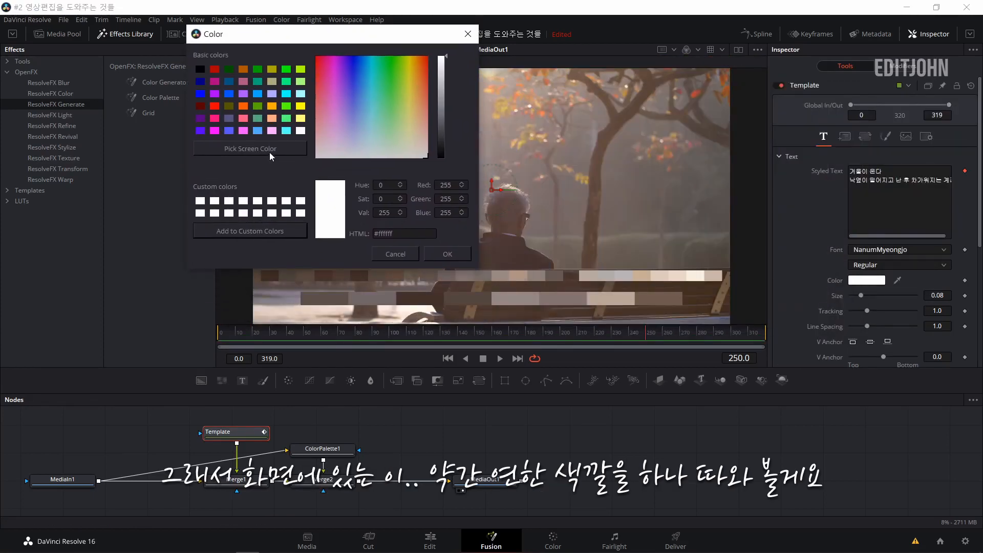
{"action": "left_click", "coordinate": [270, 149]}
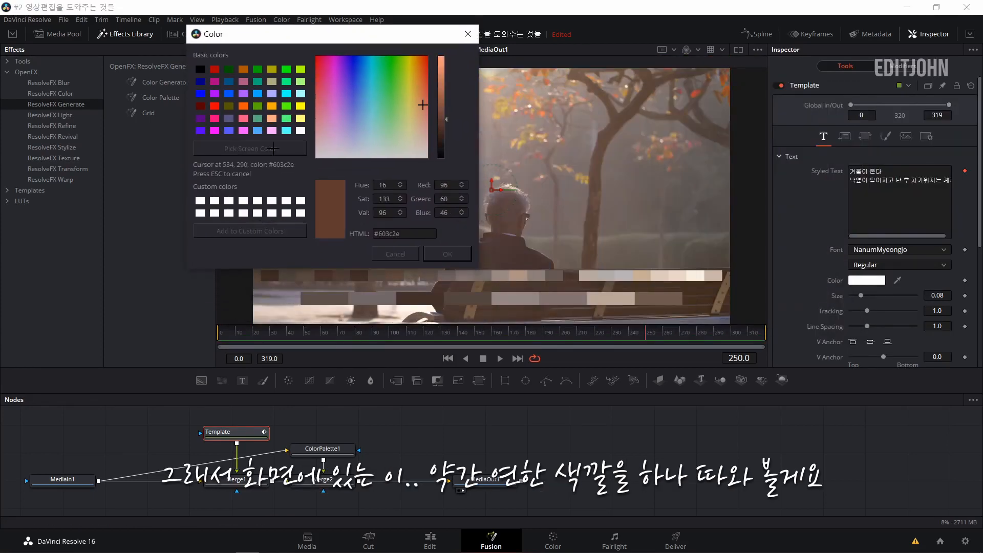
{"action": "left_click", "coordinate": [624, 273]}
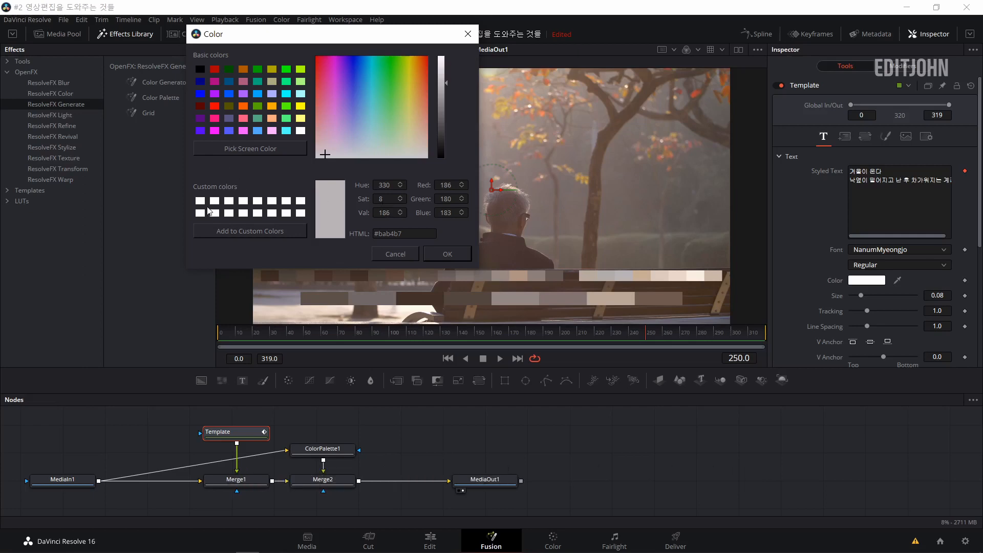
{"action": "left_click", "coordinate": [220, 229]}
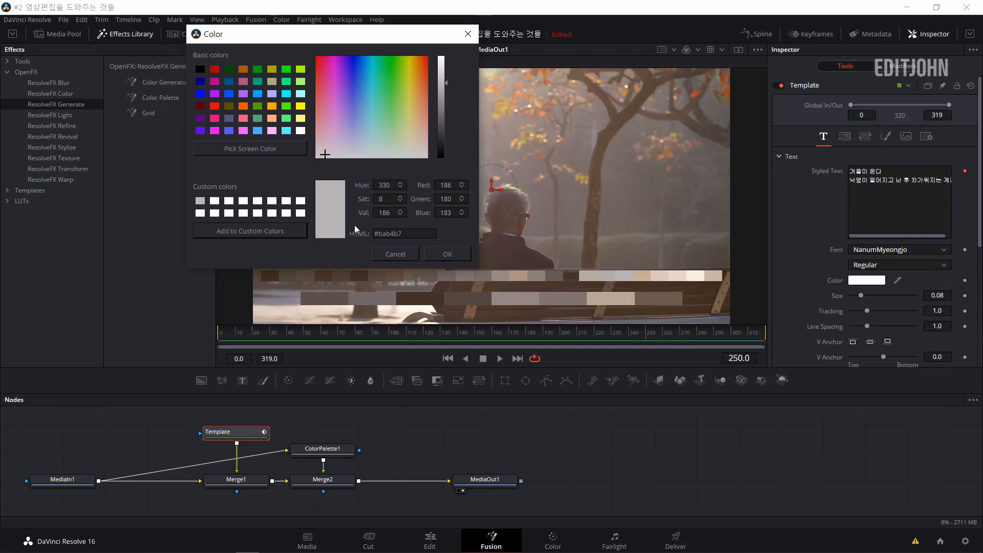
Copy the sampled colour's HTML code, switch to Chrome and set Adobe Color's base colour to #BAB4B7.
{"action": "left_click_drag", "start_coordinate": [413, 234], "coordinate": [370, 226]}
{"action": "key", "text": "ctrl+c"}
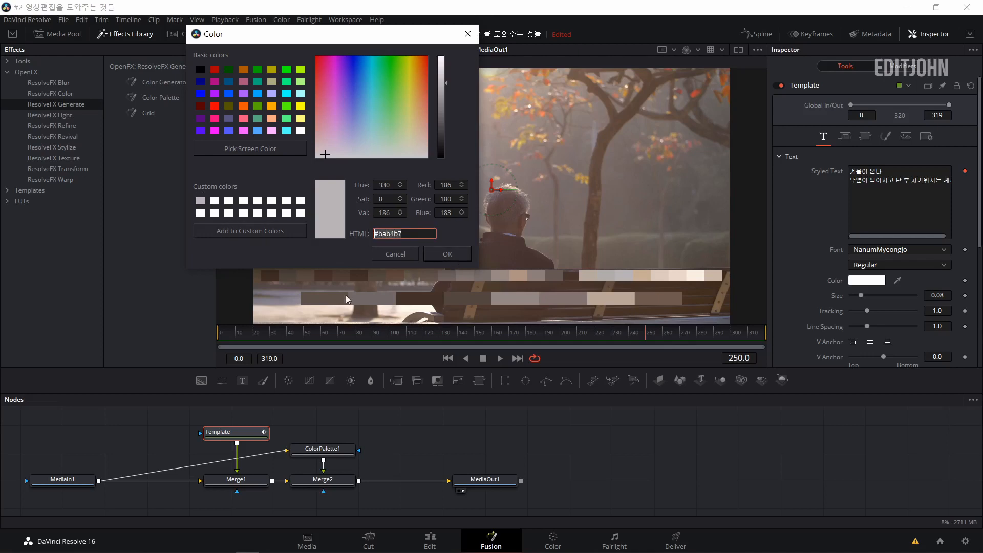
{"action": "left_click", "coordinate": [106, 543]}
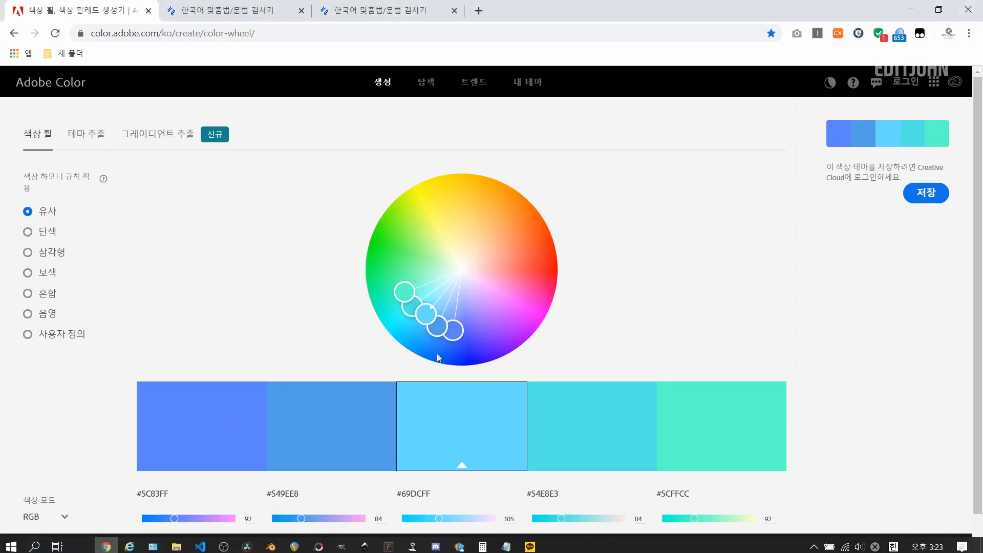
{"action": "scroll", "coordinate": [449, 388], "scroll_direction": "down", "scroll_amount": 1}
{"action": "scroll", "coordinate": [103, 197], "scroll_direction": "up", "scroll_amount": 1}
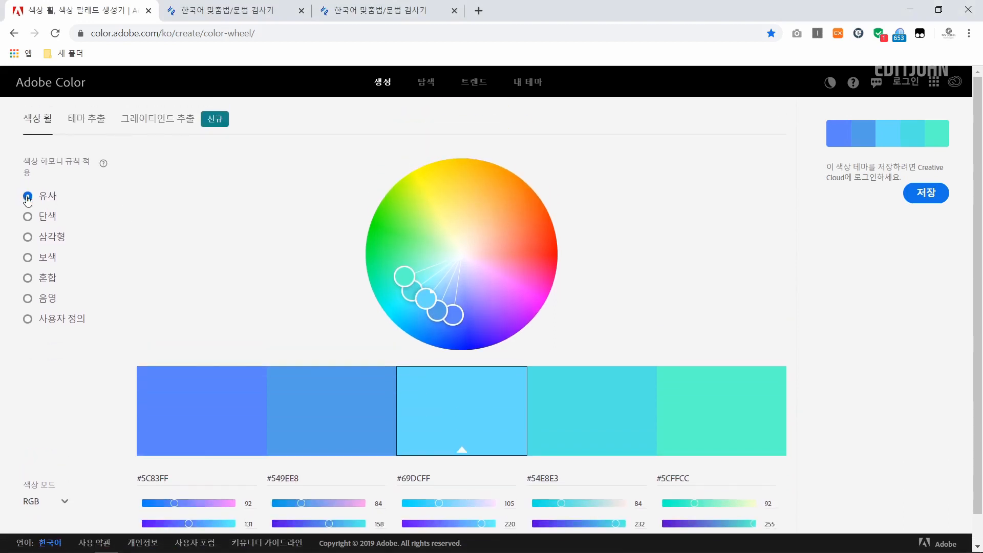
{"action": "left_click", "coordinate": [451, 479]}
{"action": "key", "text": "ctrl+v"}
{"action": "key", "text": "Return"}
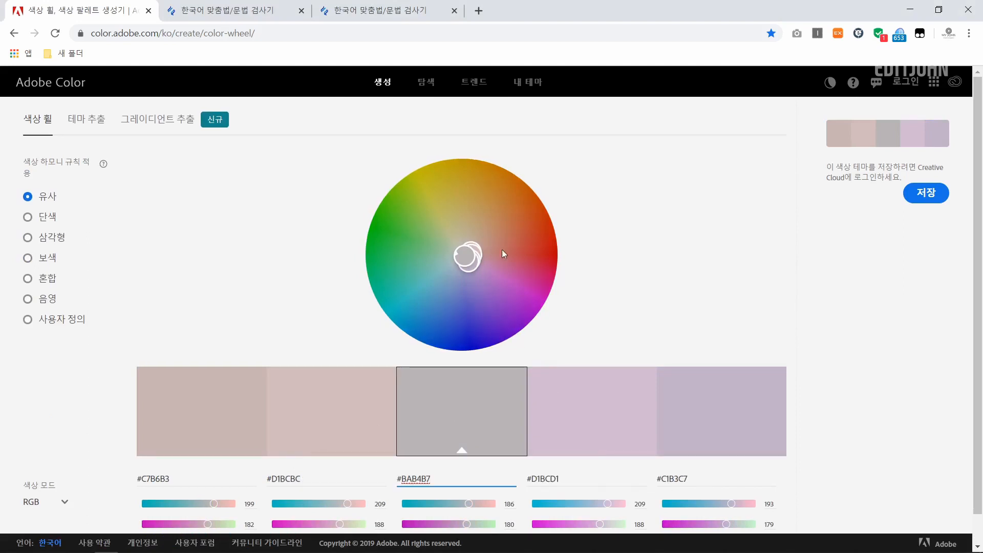
Copy the suggested swatch code #C1B3C7, switch back to DaVinci Resolve and apply it as the Template text's colour.
{"action": "left_click", "coordinate": [711, 474]}
{"action": "key", "text": "ctrl+c"}
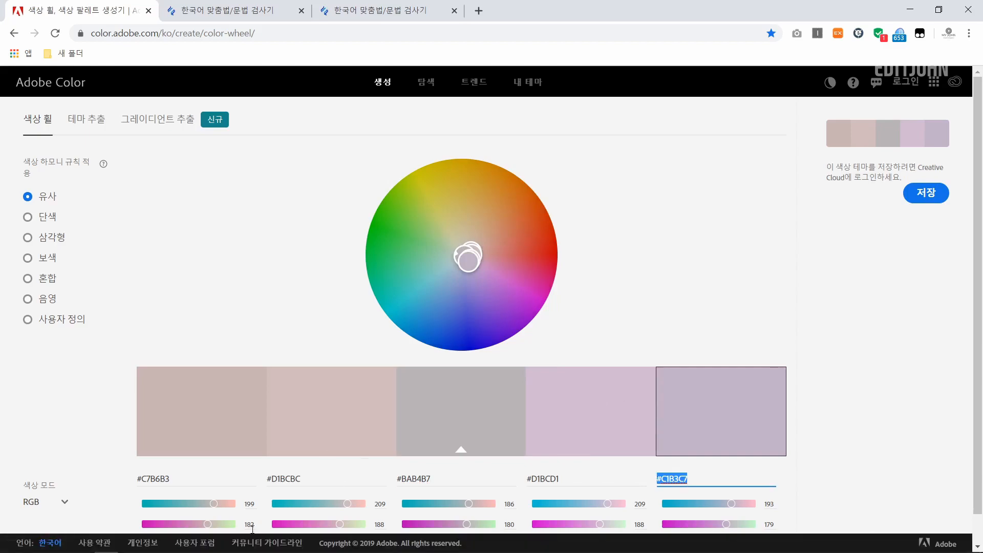
{"action": "left_click", "coordinate": [248, 543]}
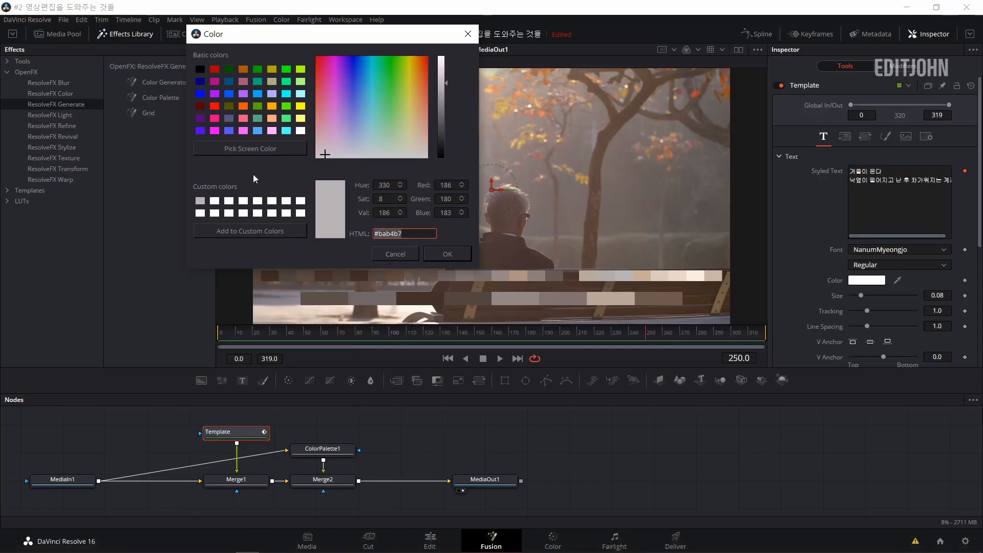
{"action": "key", "text": "ctrl+v"}
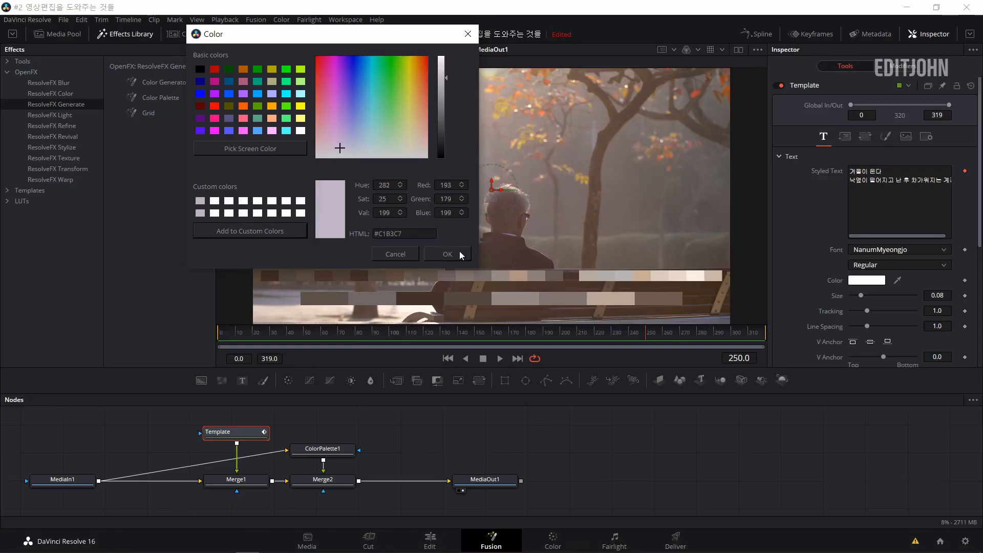
{"action": "left_click", "coordinate": [459, 251]}
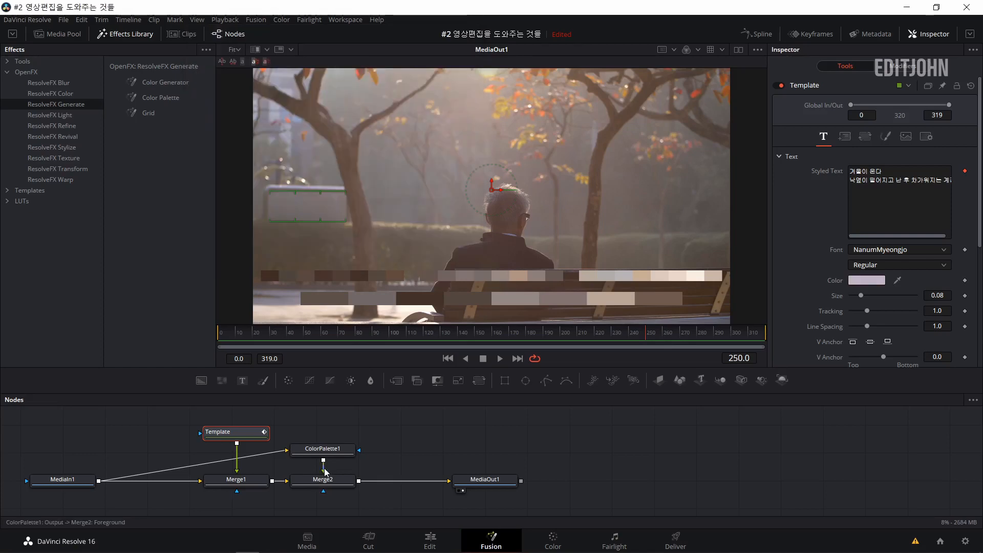
Disconnect ColorPalette1 from Merge2 and move it near MediaIn1, beside the Template node.
{"action": "left_click_drag", "start_coordinate": [324, 468], "coordinate": [173, 452]}
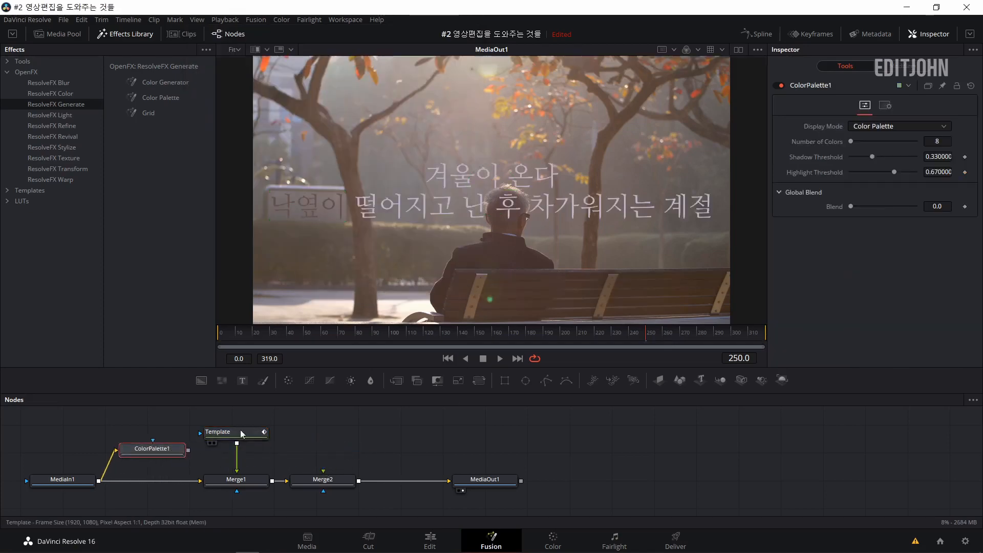
Set the Template text's overall colour to white #ffffff using a white custom colour swatch.
{"action": "left_click", "coordinate": [242, 434]}
{"action": "left_click", "coordinate": [867, 280]}
{"action": "left_click", "coordinate": [378, 332]}
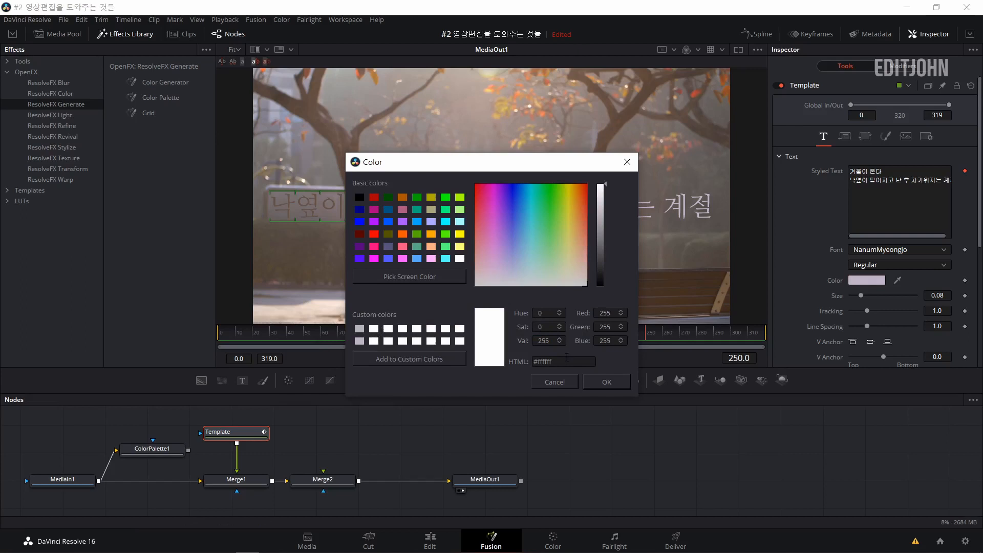
{"action": "left_click", "coordinate": [607, 382]}
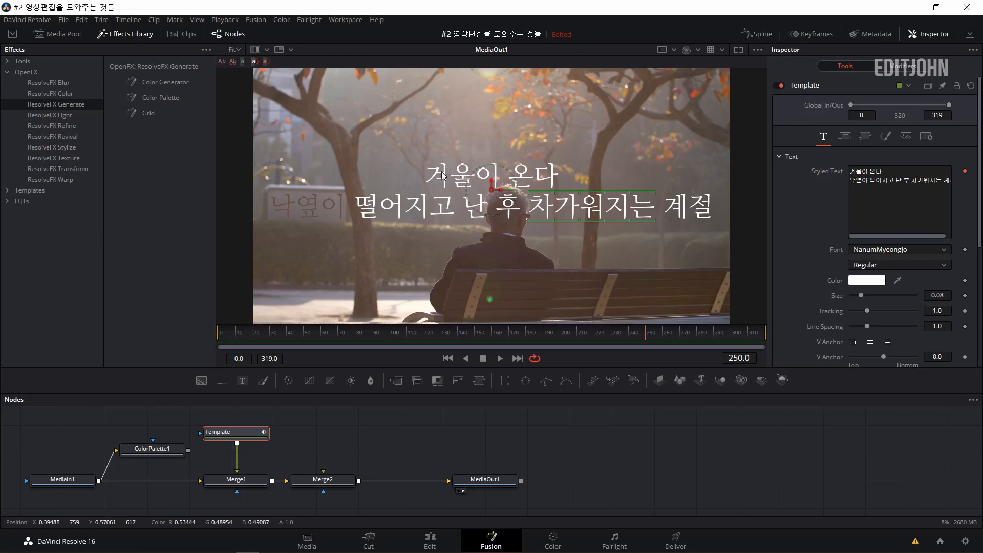
With character-level styling, colour only the words 차가워지는 and 겨울 in the title using the saved custom lilac #C1B3C7.
{"action": "left_click", "coordinate": [905, 67]}
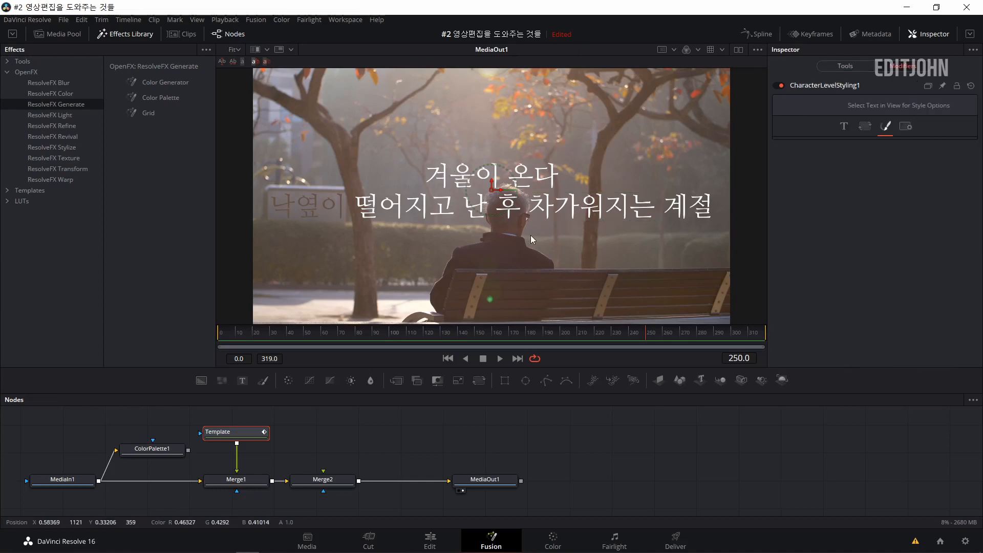
{"action": "left_click_drag", "start_coordinate": [530, 235], "coordinate": [654, 191]}
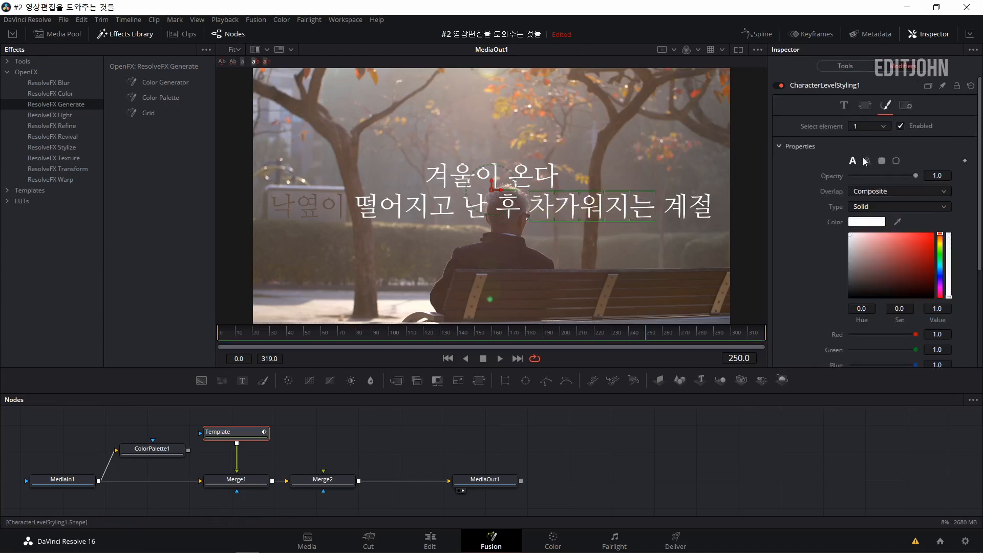
{"action": "left_click", "coordinate": [870, 222]}
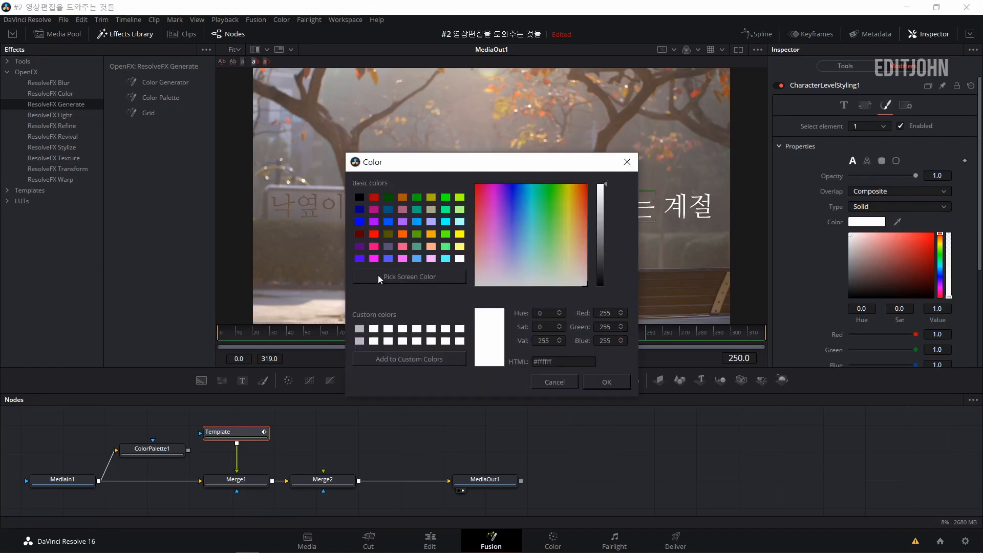
{"action": "left_click", "coordinate": [361, 342]}
{"action": "left_click", "coordinate": [607, 382]}
{"action": "left_click_drag", "start_coordinate": [415, 141], "coordinate": [471, 189]}
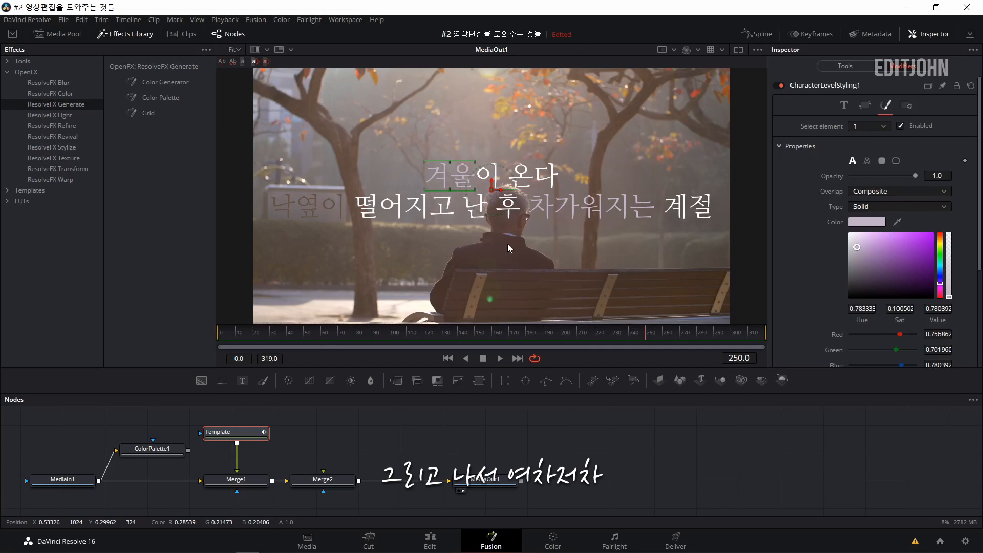